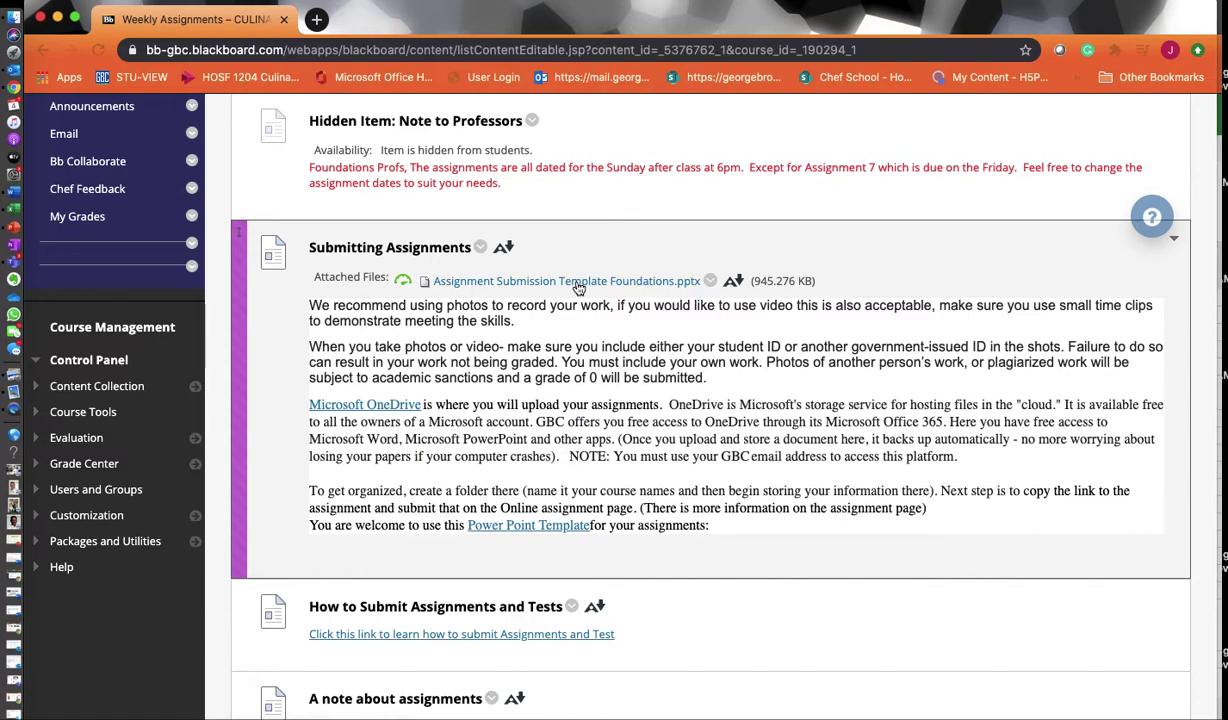
- Download the attached Assignment Submission Template Foundations.pptx from the Submitting Assignments item
click(578, 284)
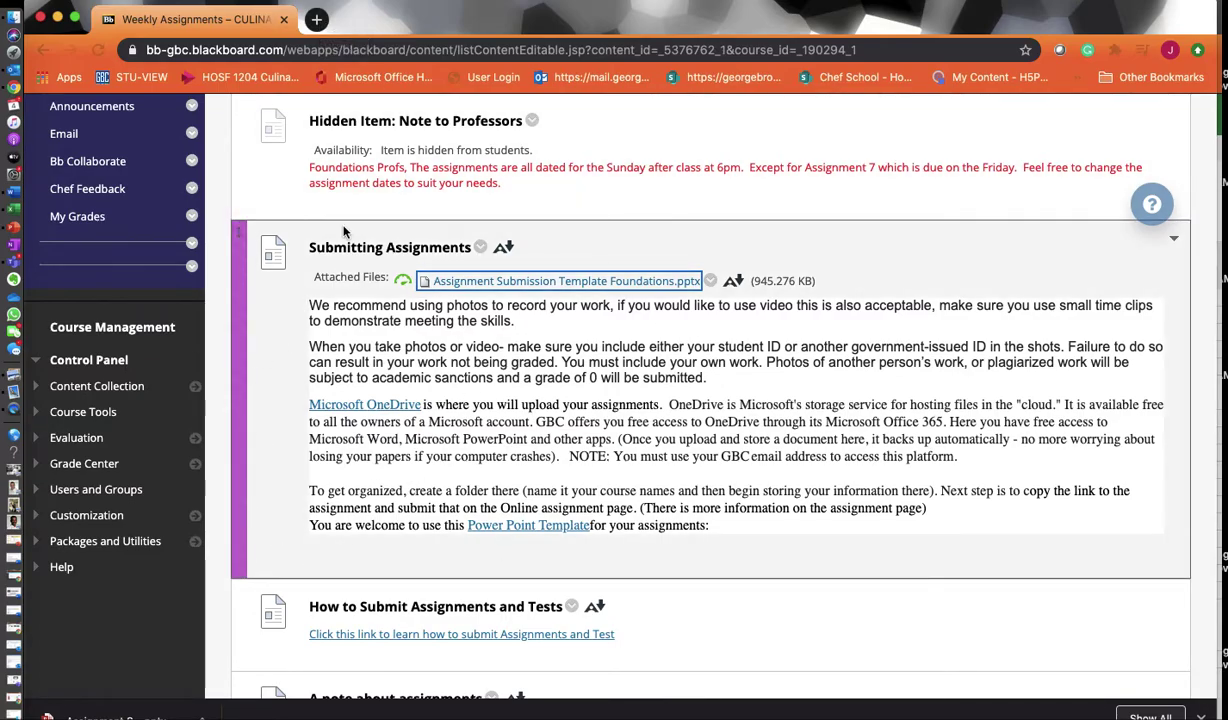
- Search the web for "onedrive gbc" in a new browser tab and open George Brown College's Office 365 access page
click(315, 20)
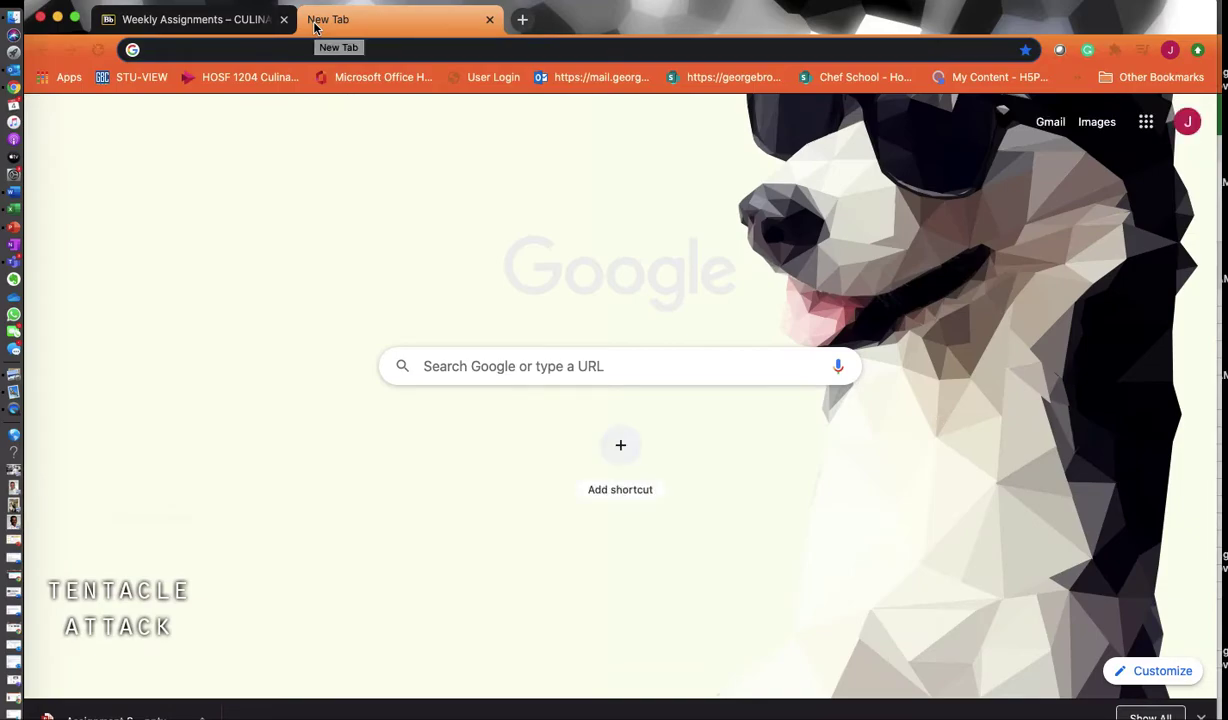
text(one)
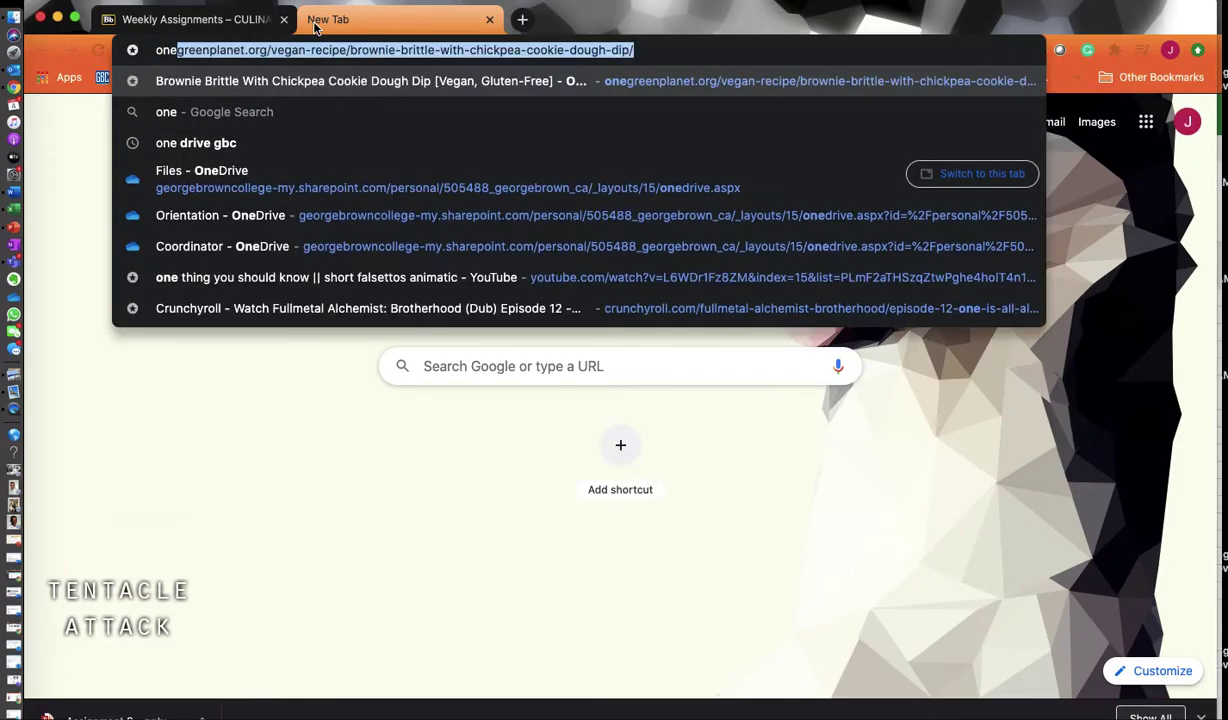
text(drive gbc)
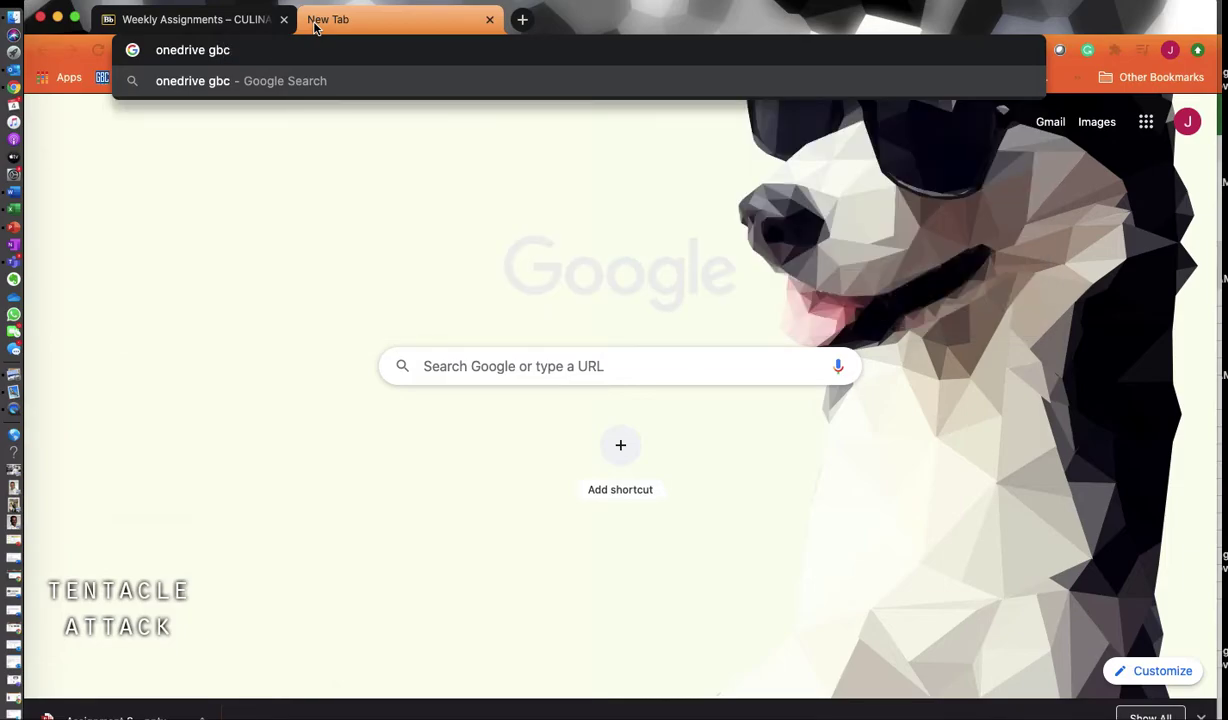
key(Return)
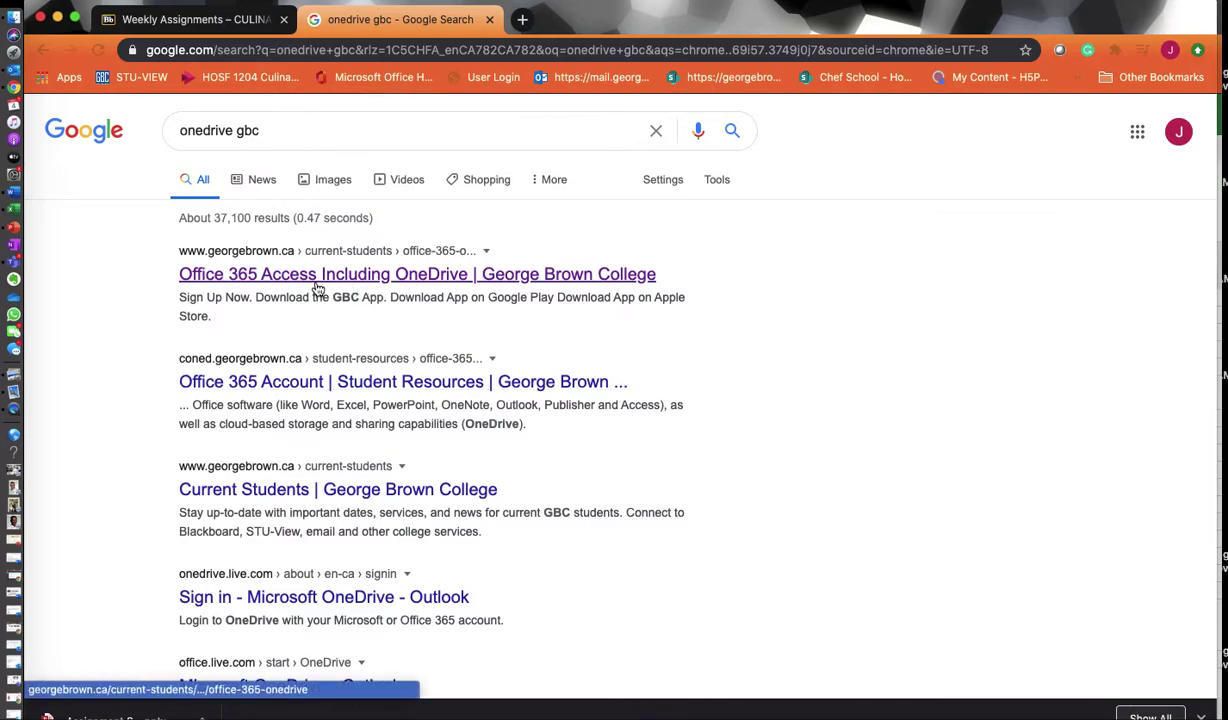
click(357, 275)
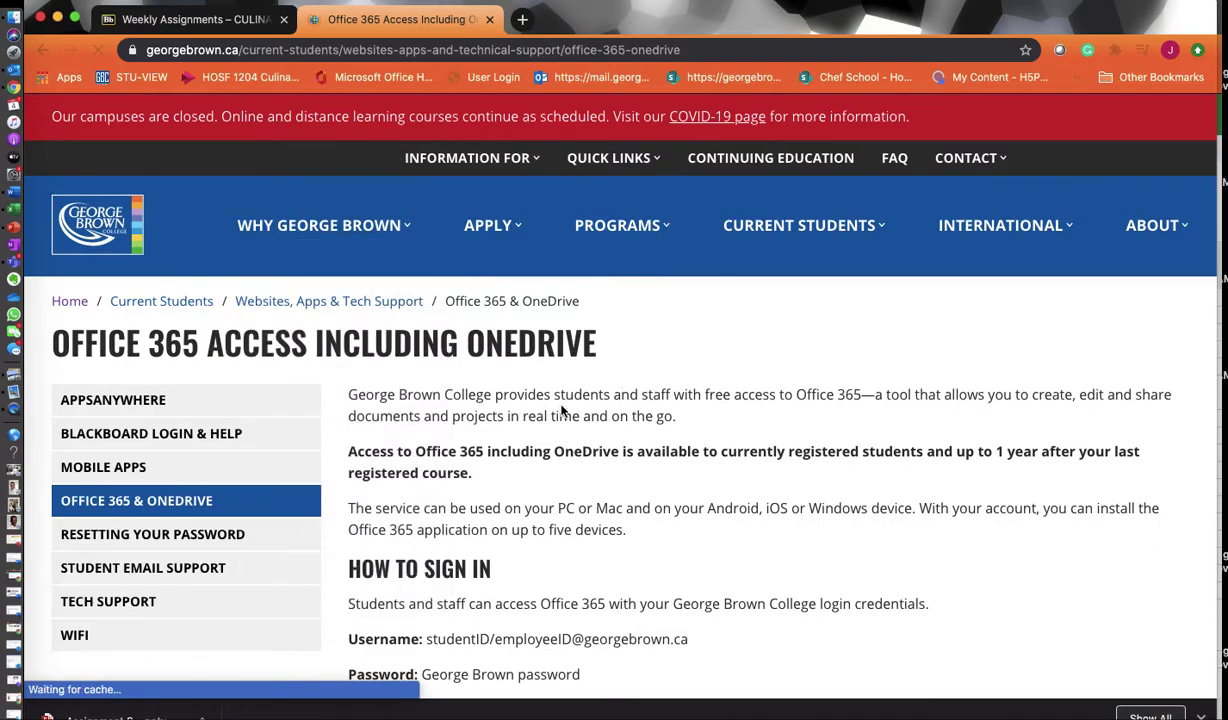
- Go to the Office 365 sign-in from the How to Sign In section of the college page
scroll(562, 412, down, 3)
scroll(562, 414, down, 1)
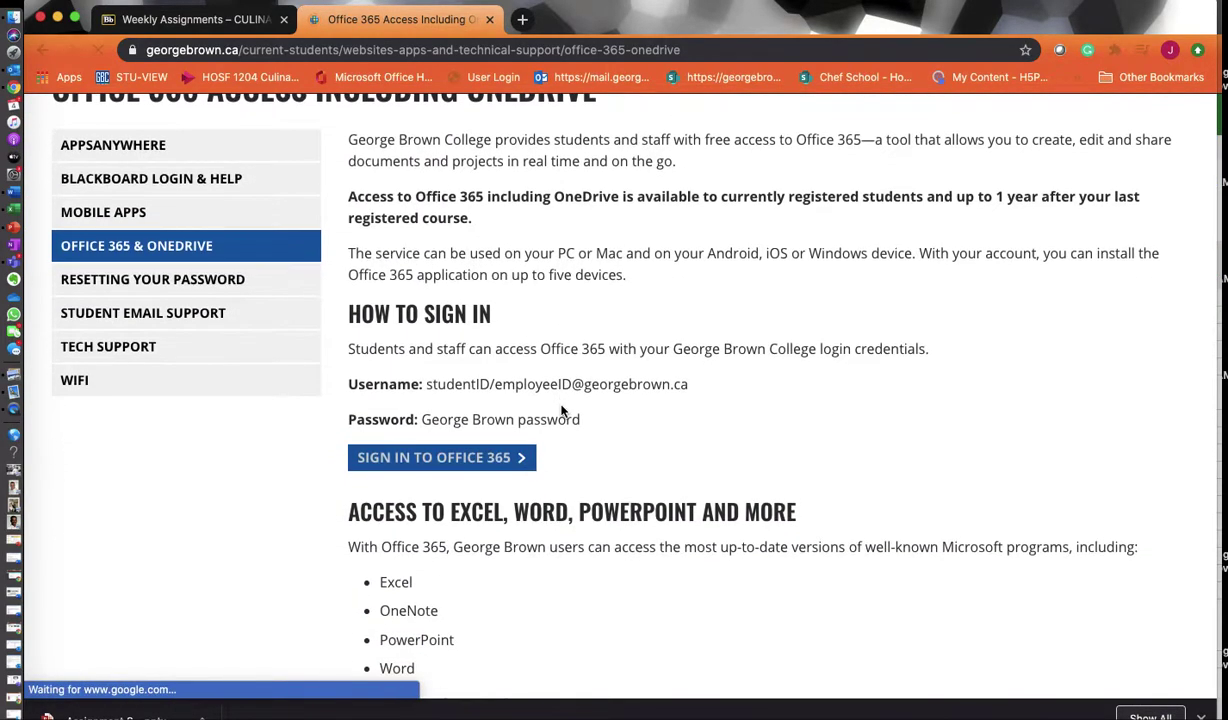
click(451, 458)
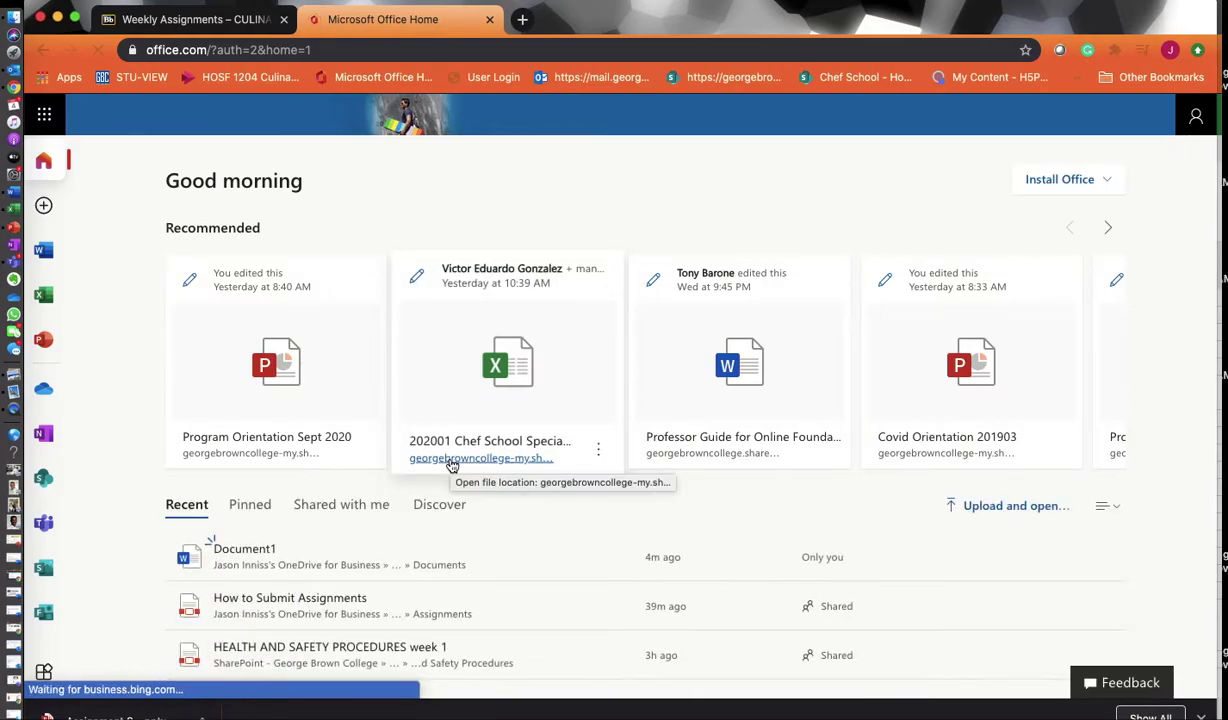
- Sign out of the current Office 365 account
click(1194, 118)
click(1194, 118)
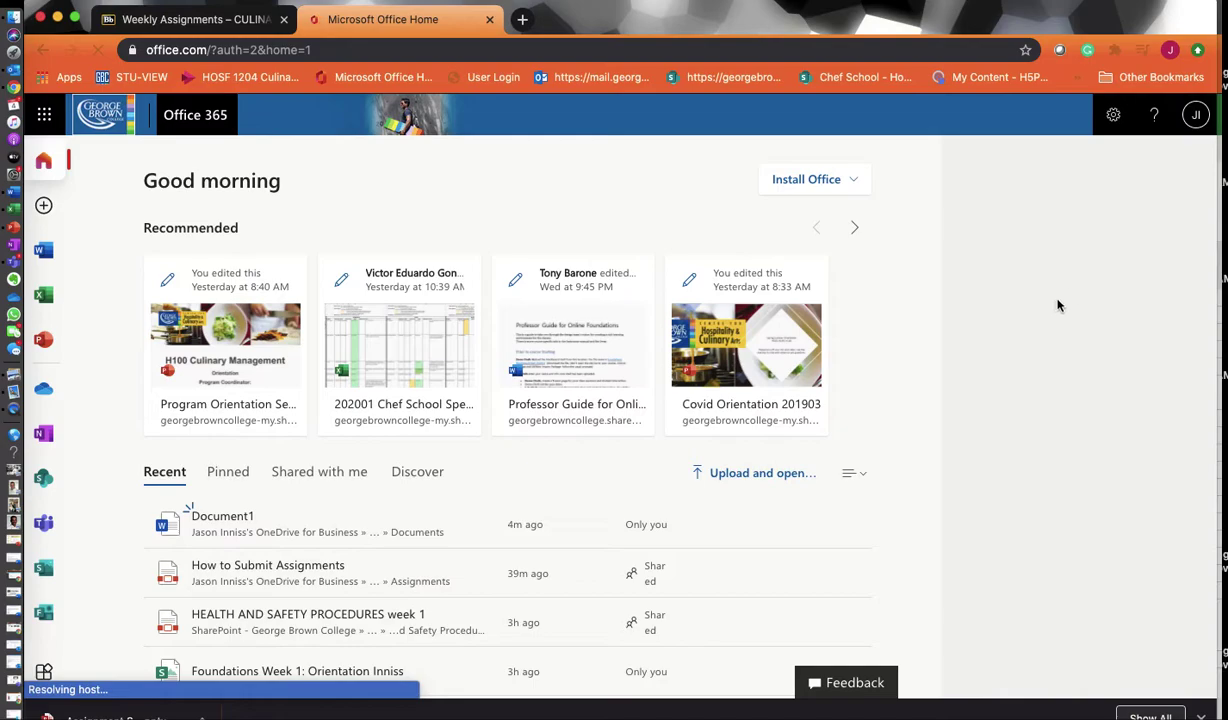
click(1197, 115)
click(1183, 157)
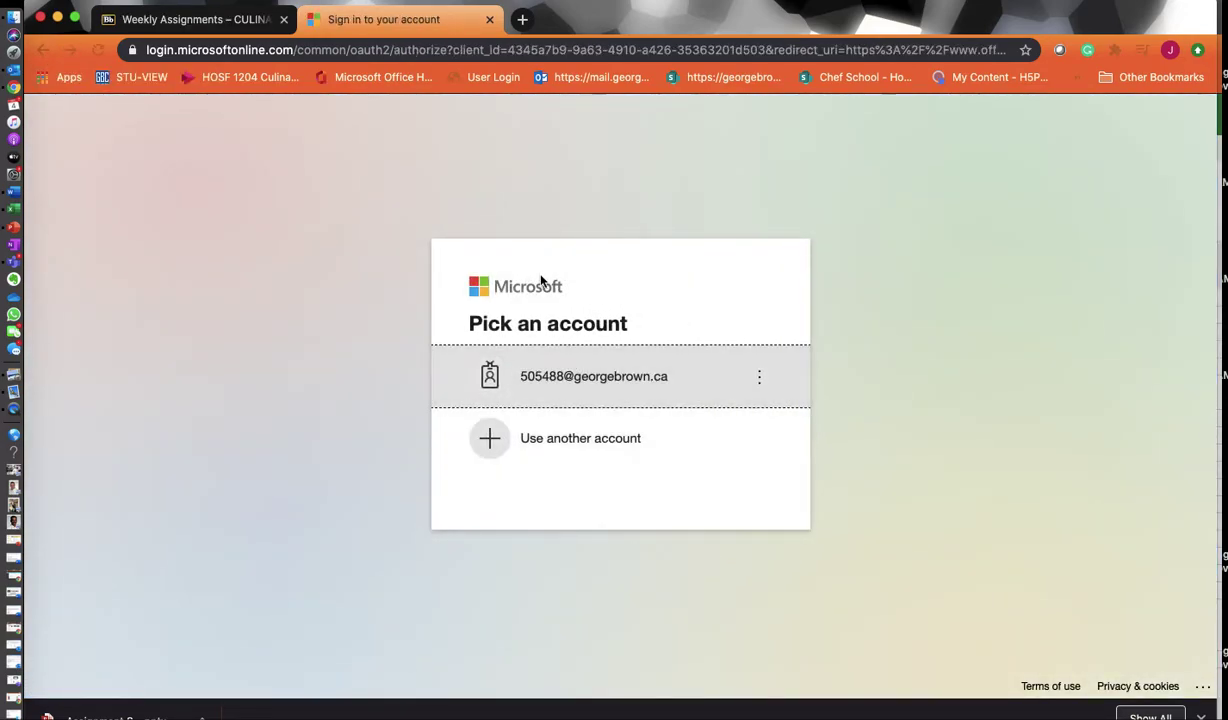
- Sign back in with the listed college account, choosing to stay signed in, and open OneDrive
click(550, 380)
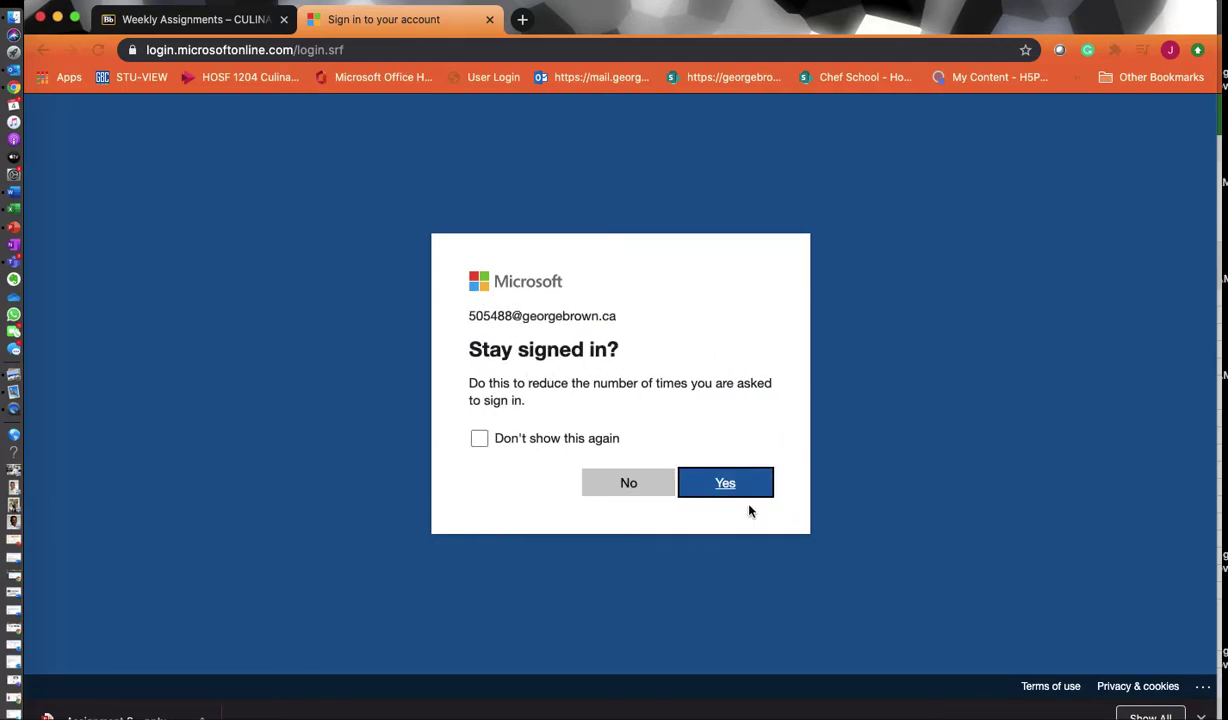
click(721, 494)
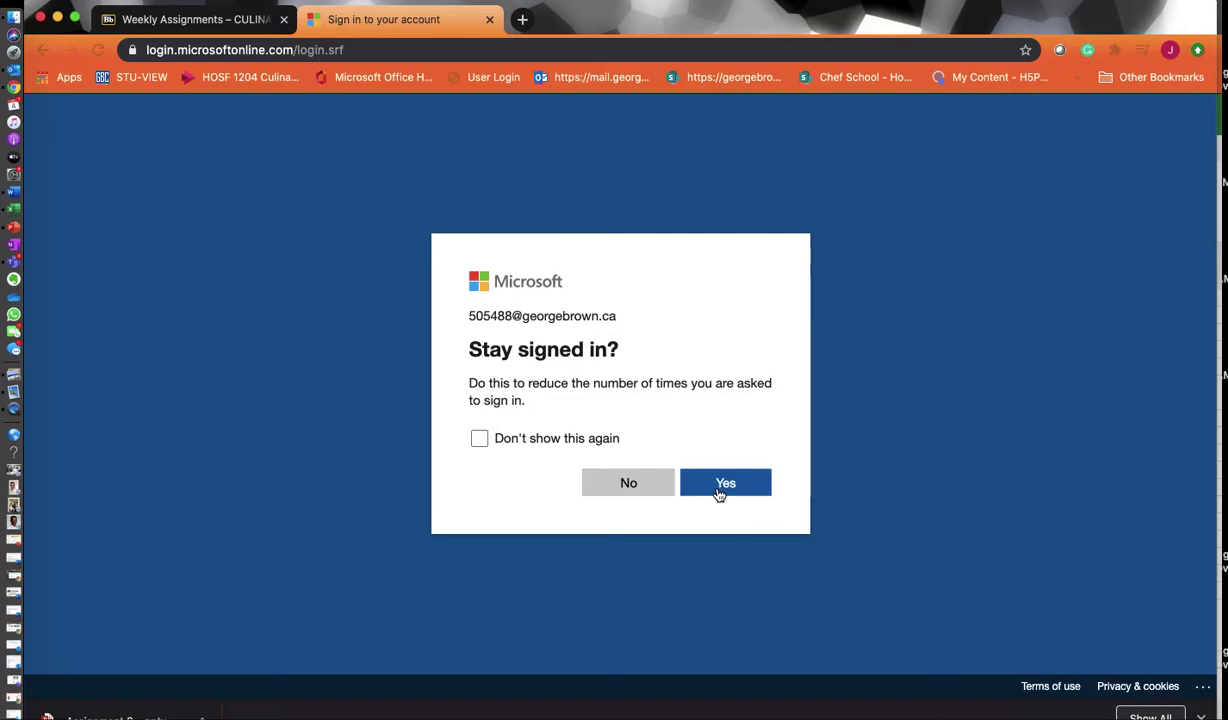
click(719, 492)
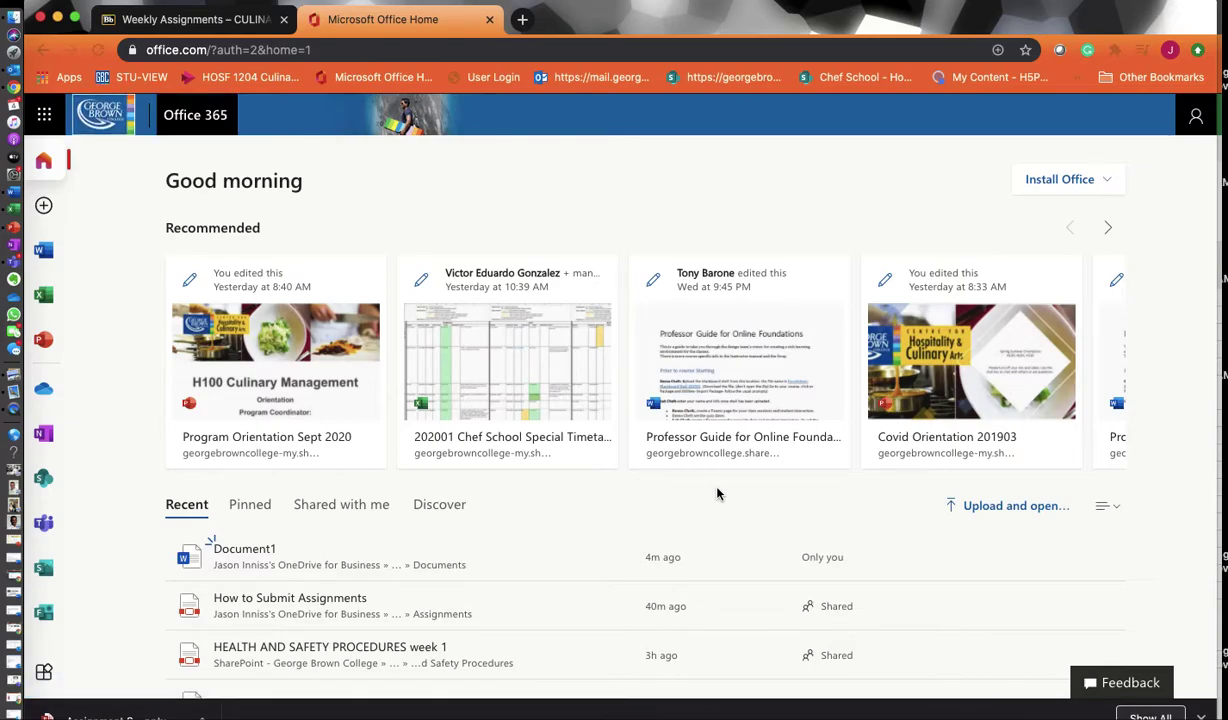
click(46, 124)
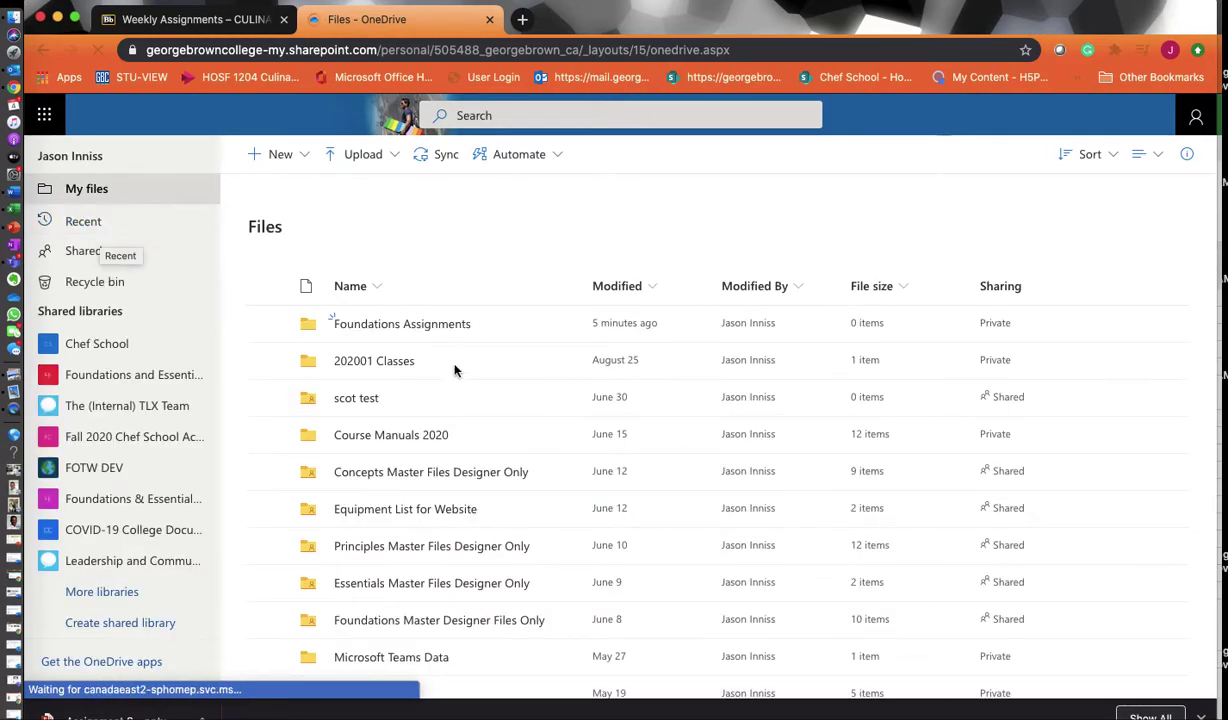
click(289, 155)
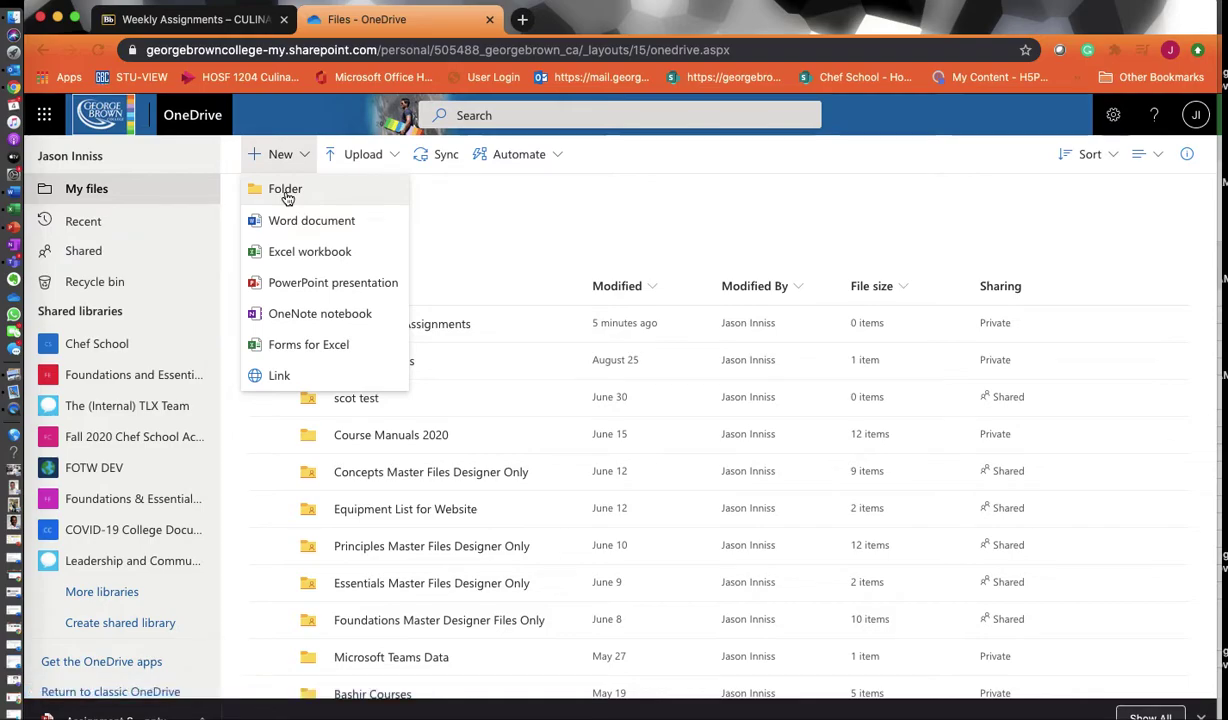
click(287, 192)
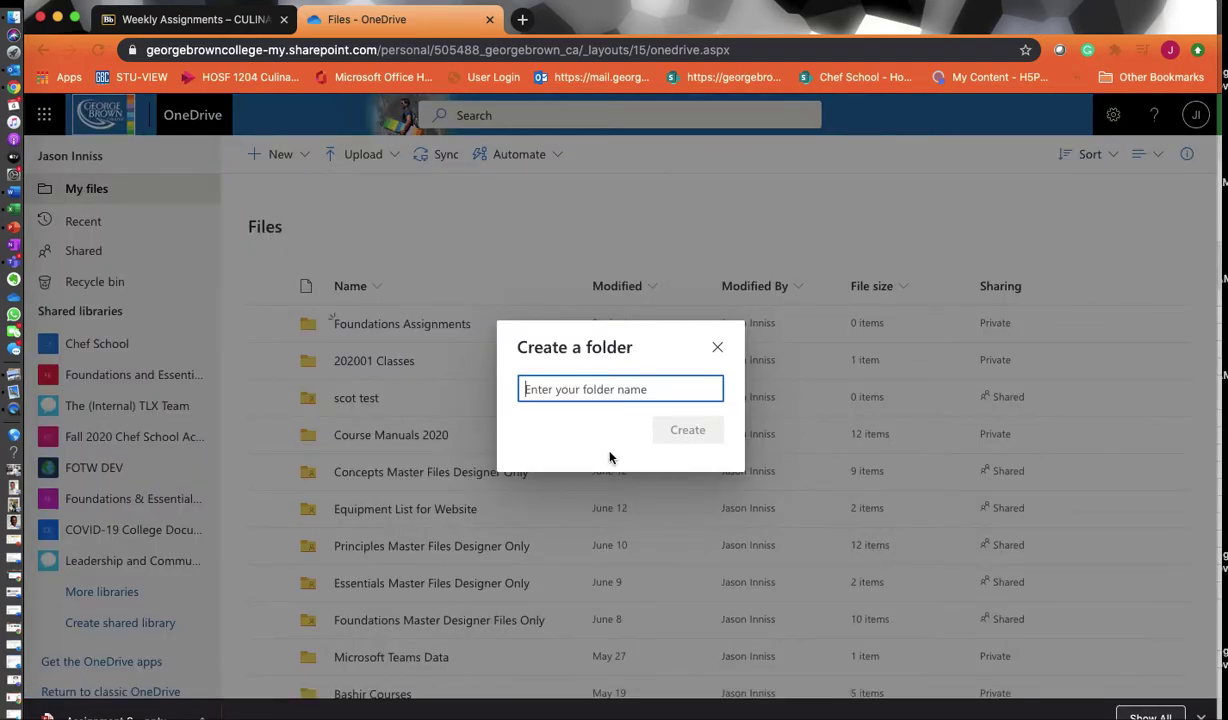
text(Foundations)
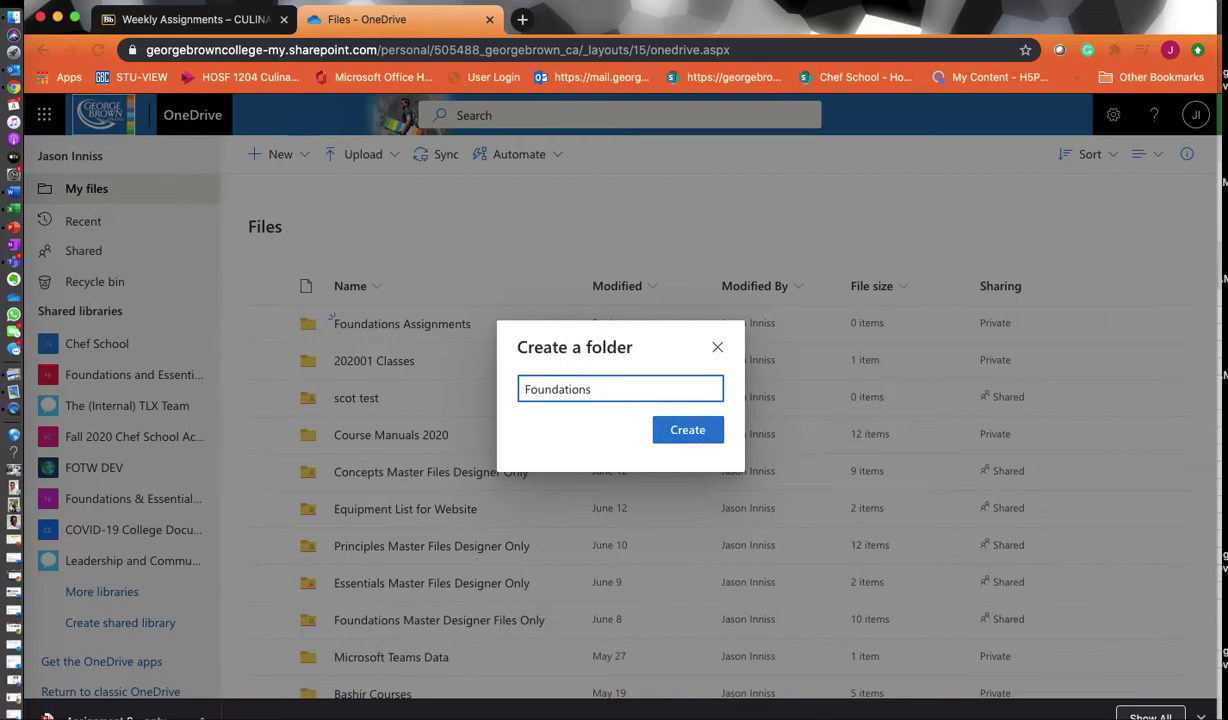
text(Assignm)
click(717, 347)
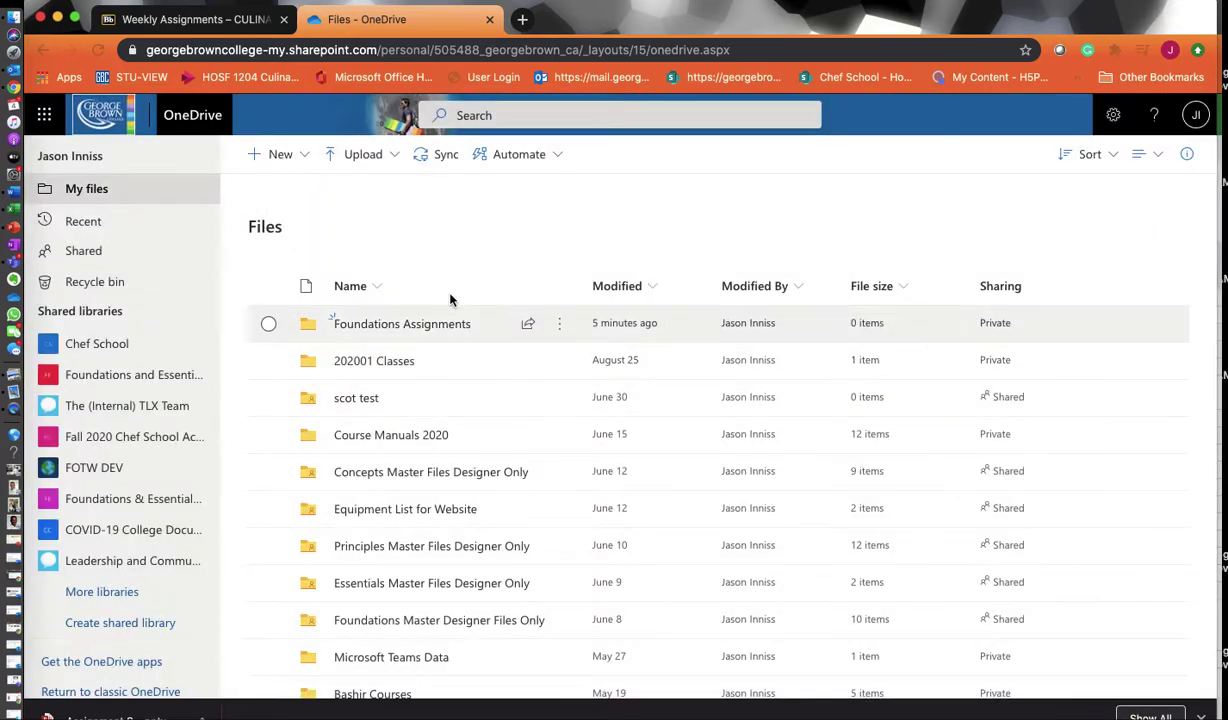
- Upload Assignment Submission Template Foundations (1).pptx from Downloads into the Foundations Assignments folder
click(381, 328)
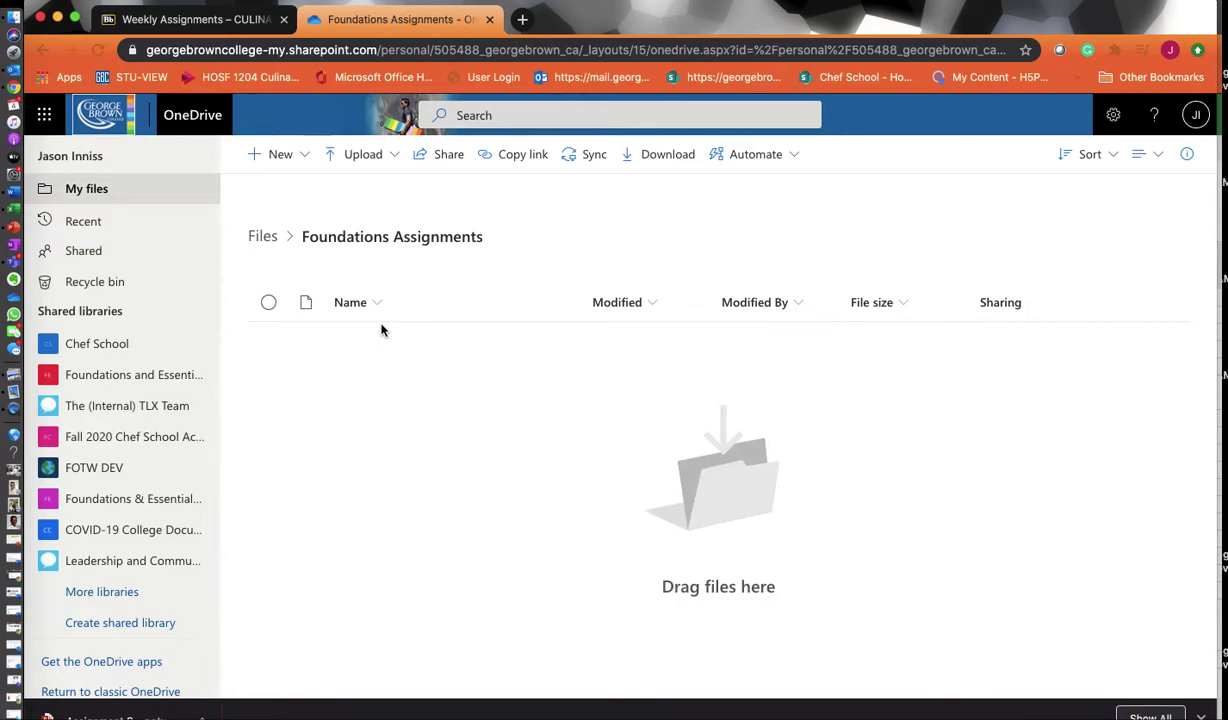
click(361, 164)
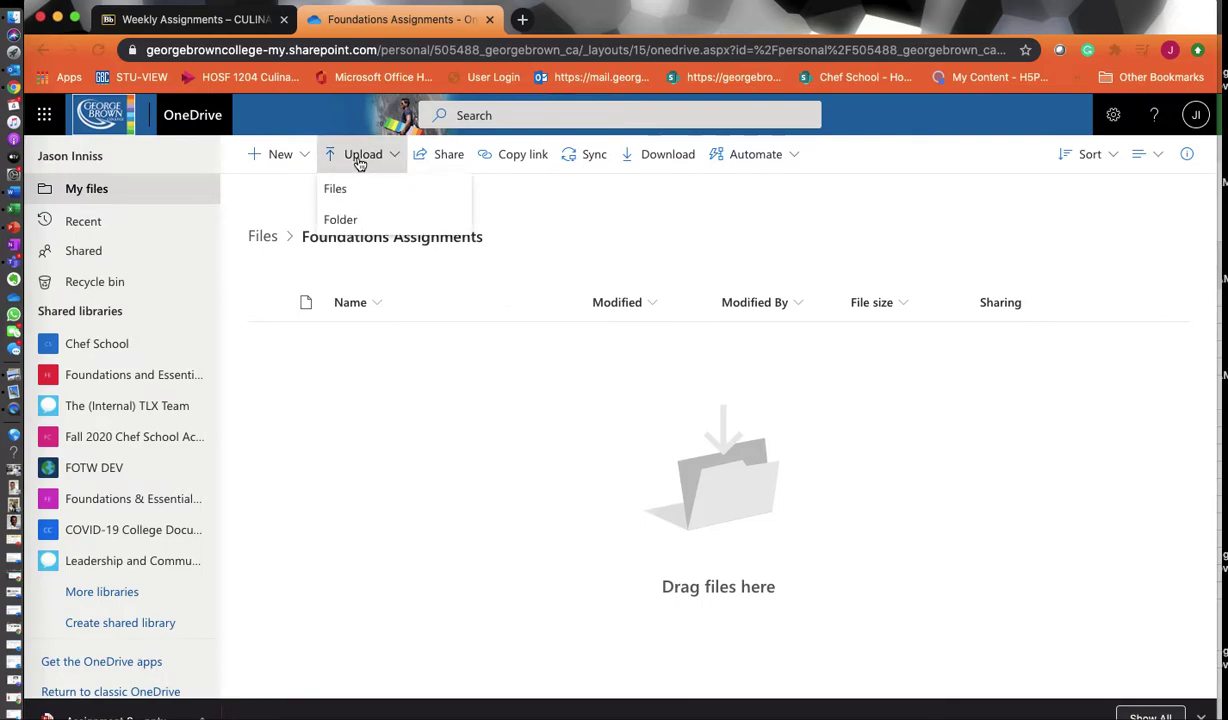
click(340, 195)
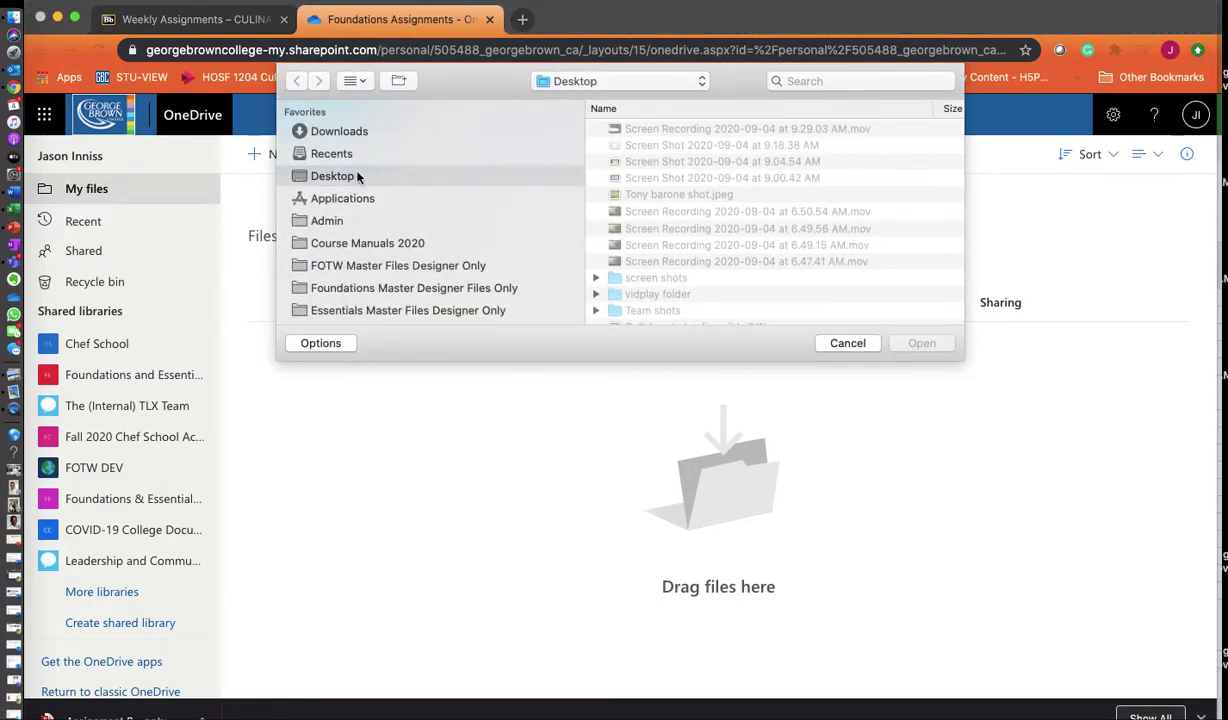
click(333, 133)
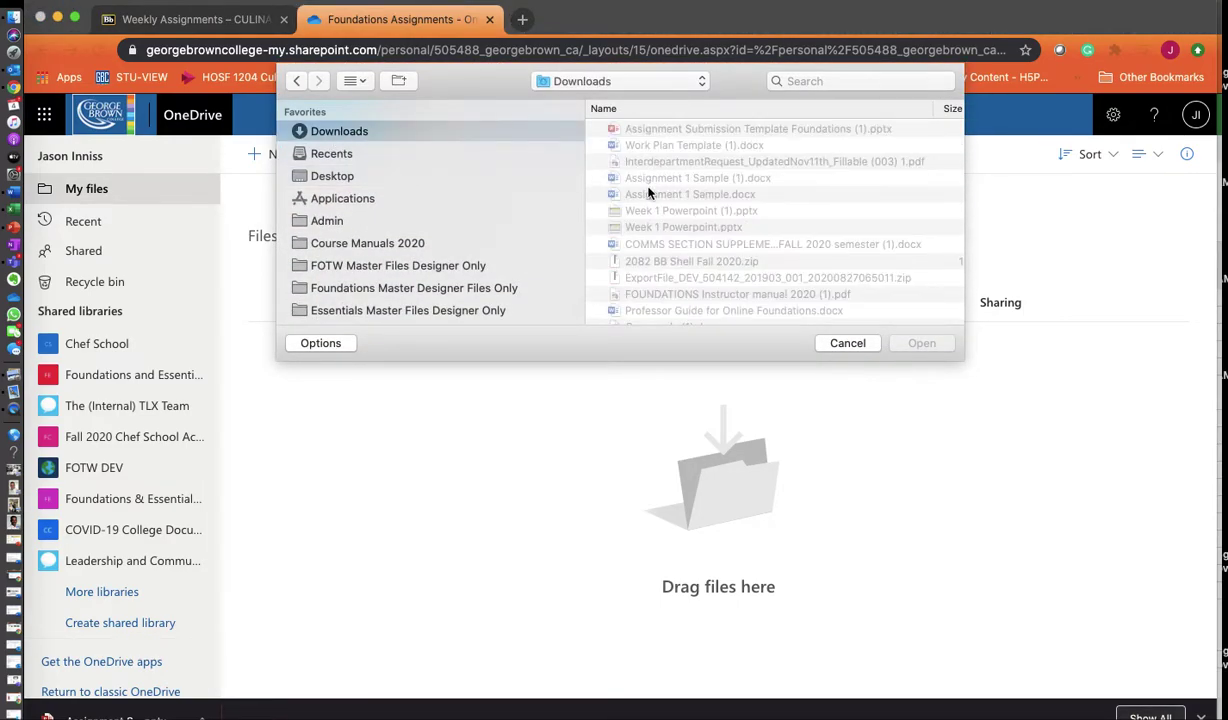
click(679, 130)
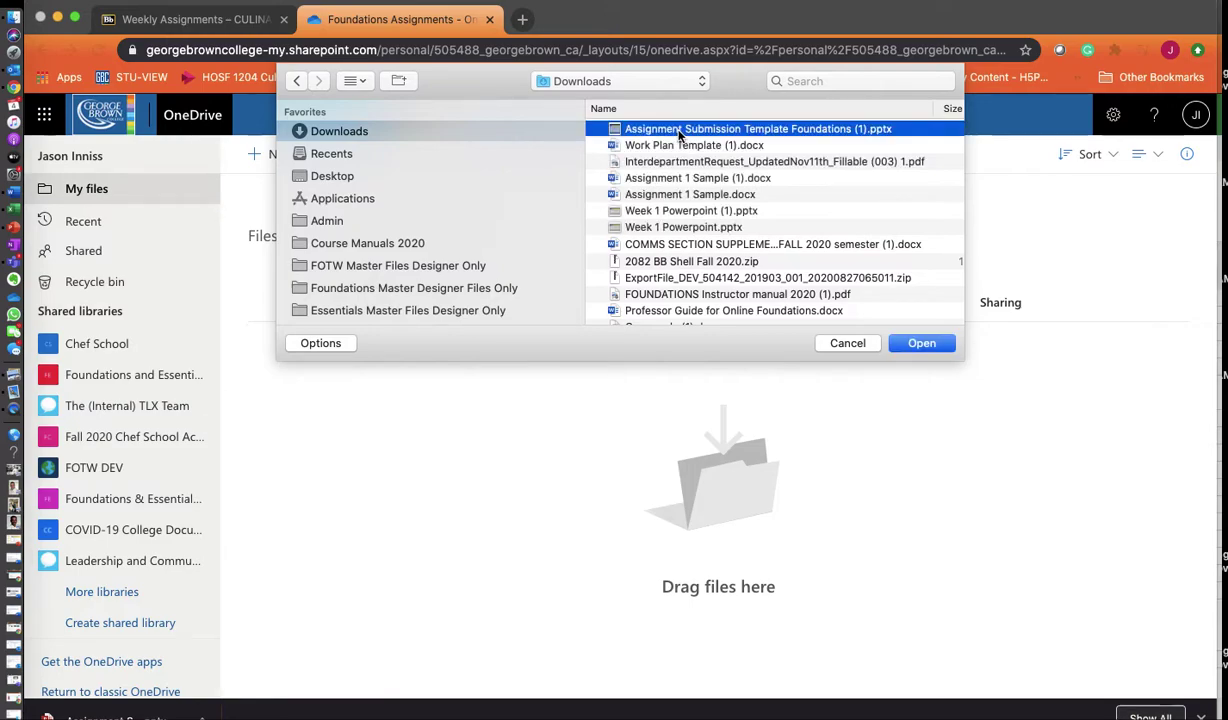
click(922, 345)
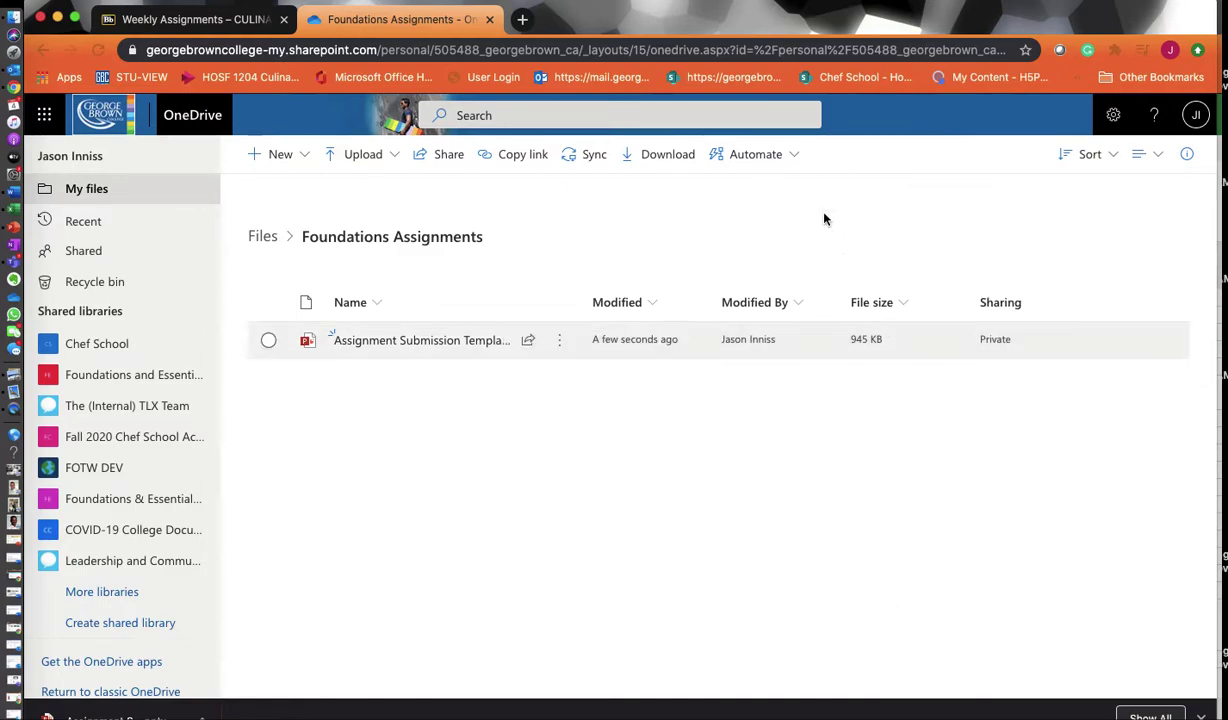
- Copy a sharing link to the uploaded template that allows editing for people in George Brown College with the link
click(559, 343)
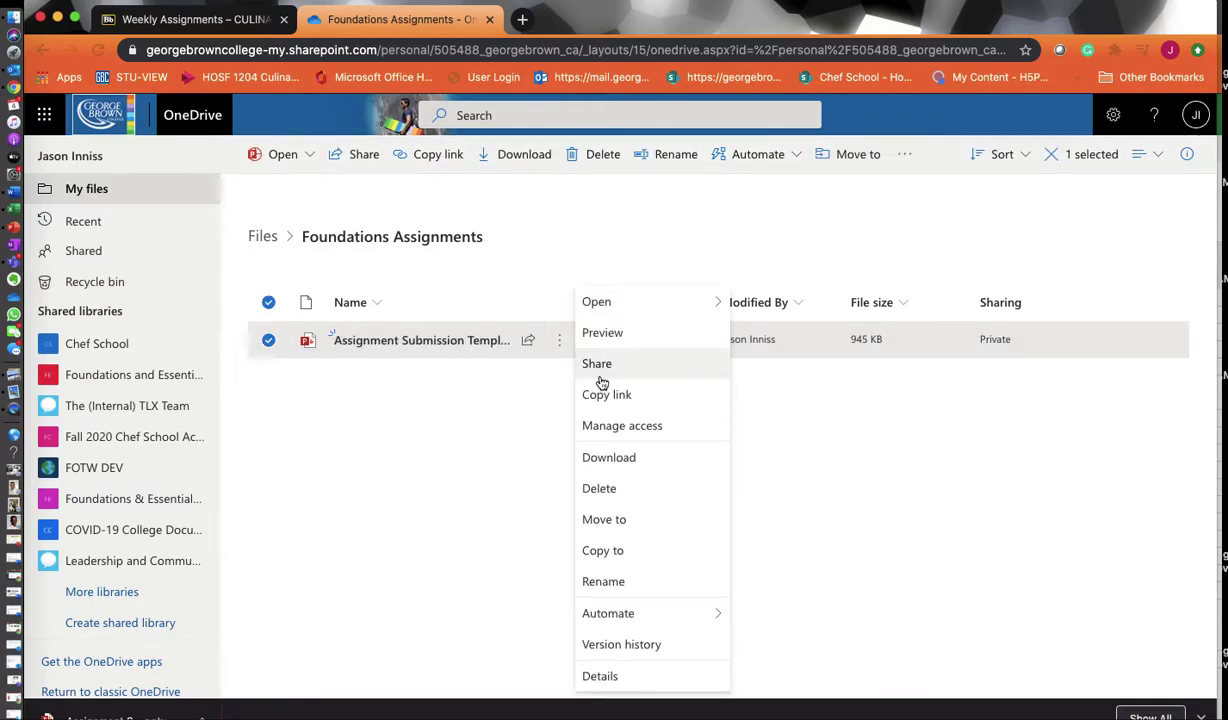
click(598, 364)
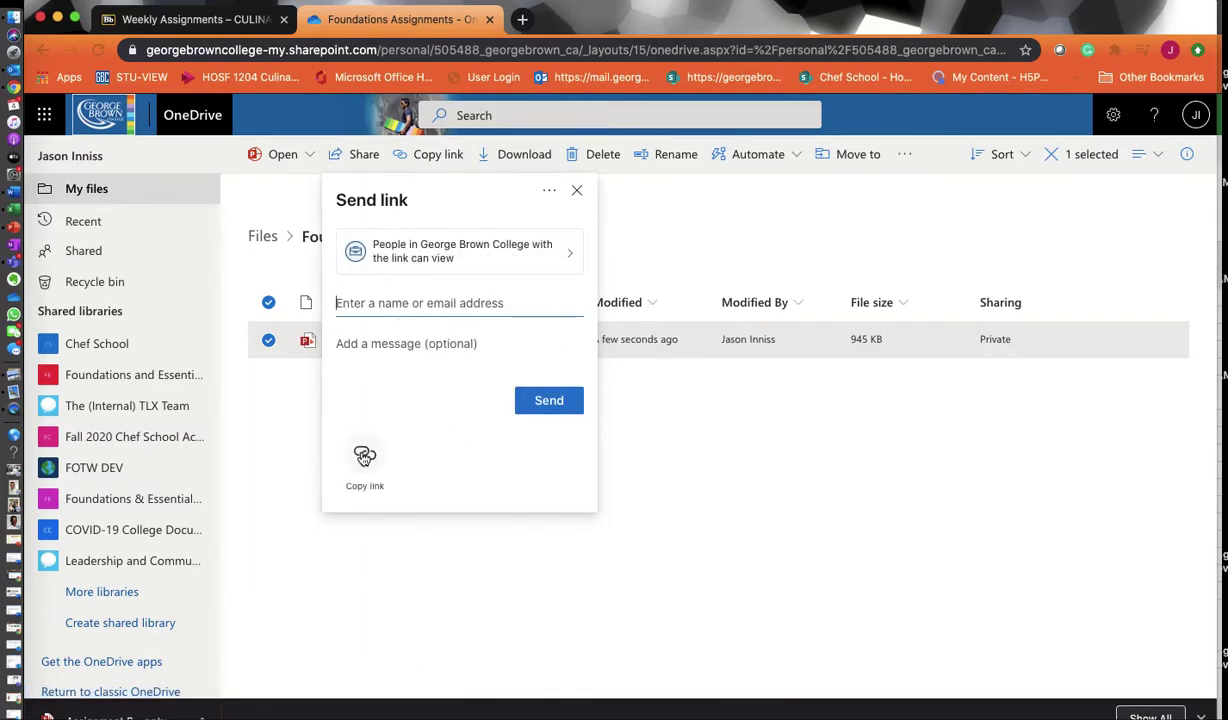
click(566, 252)
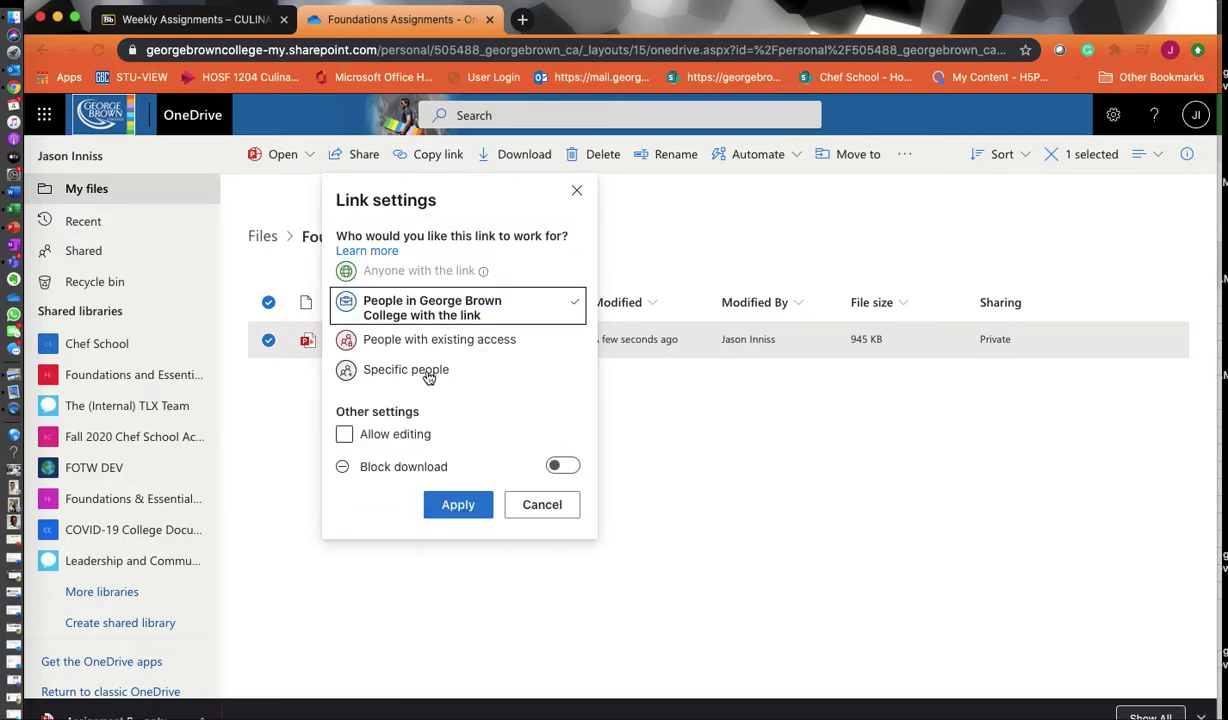
click(377, 371)
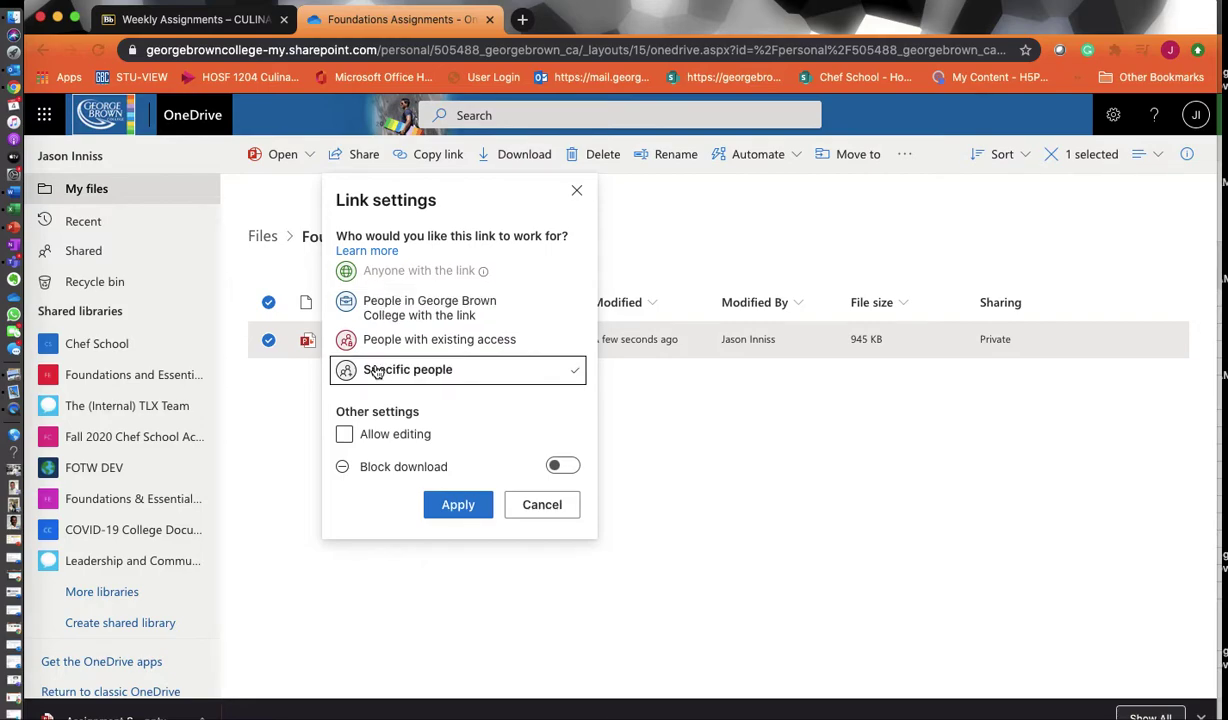
click(344, 434)
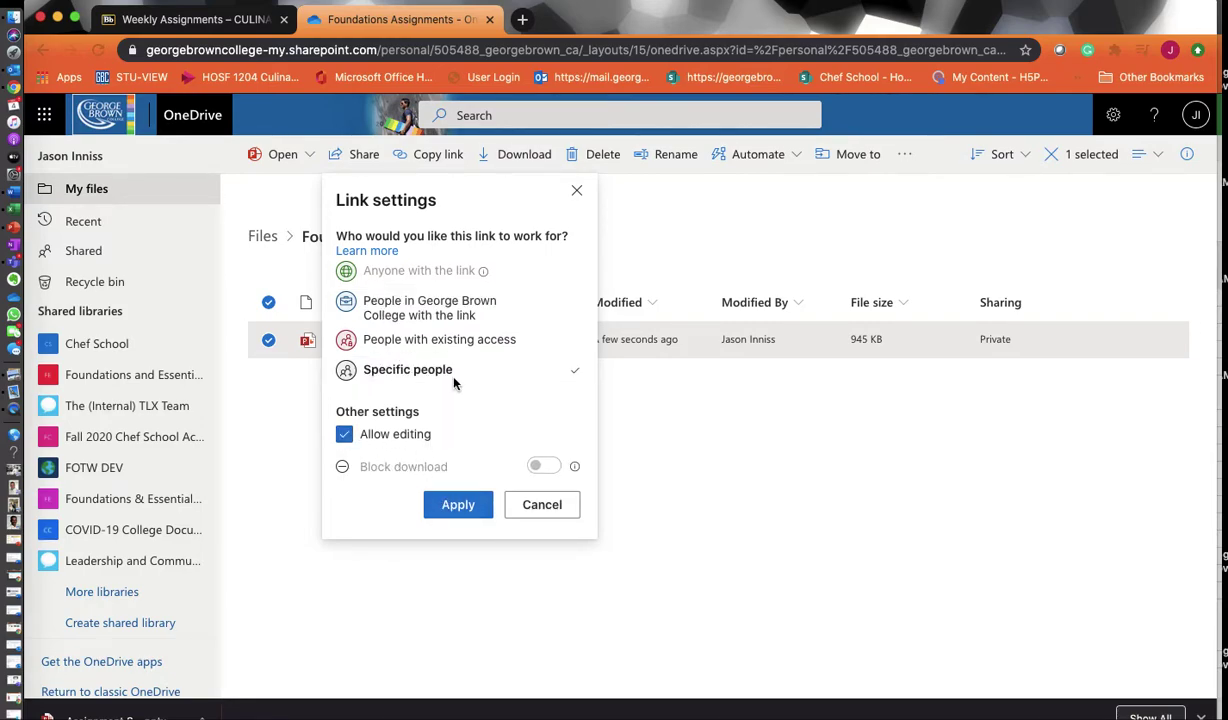
click(341, 310)
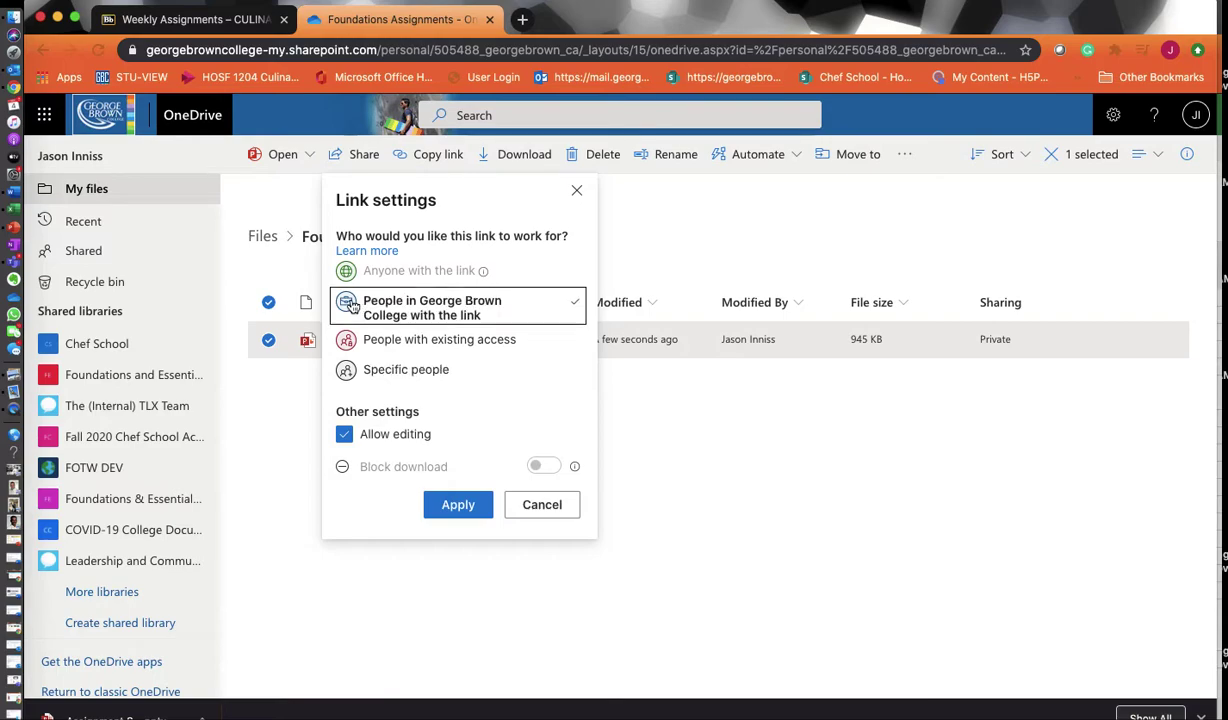
click(447, 516)
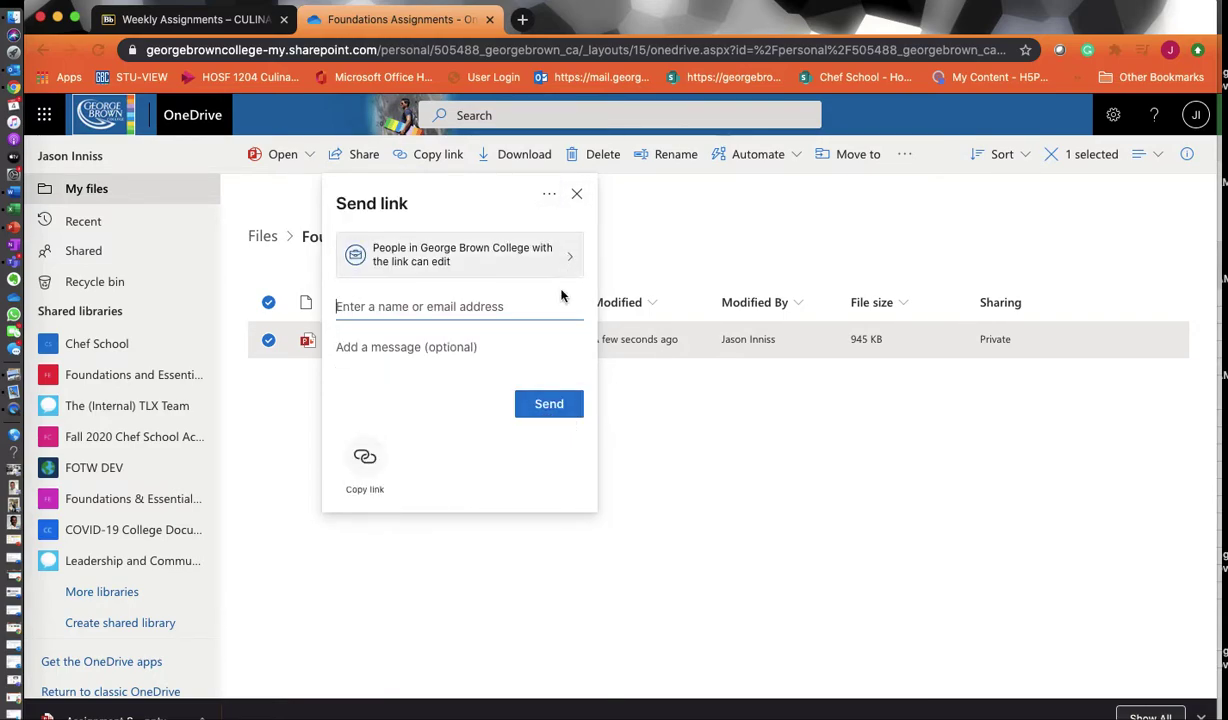
click(360, 465)
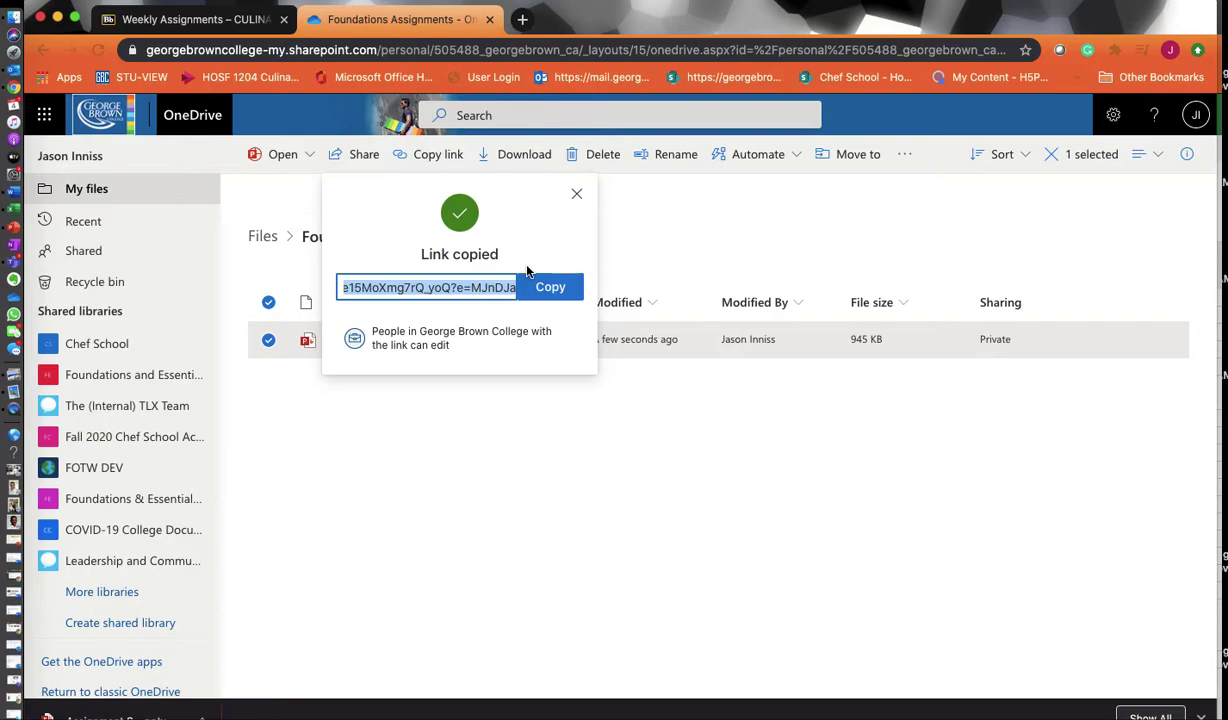
click(535, 284)
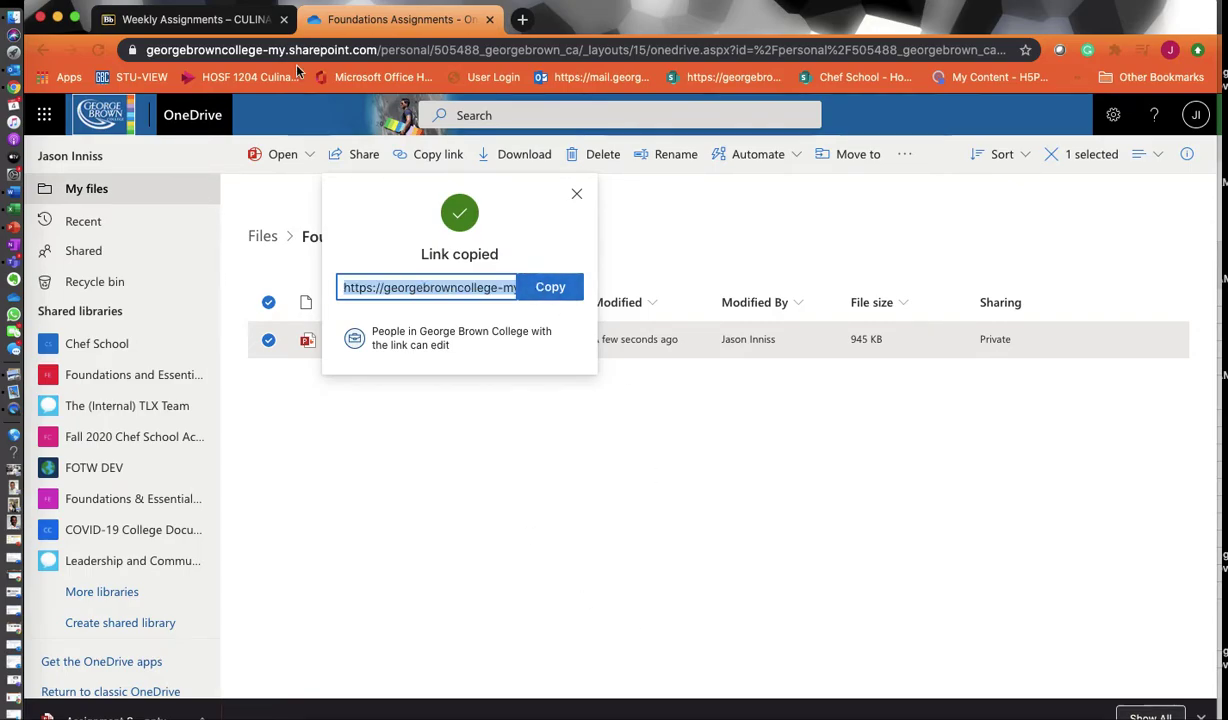
- Switch to the Blackboard Weekly Assignments page and open the Assignment 1 Set Up 2% submission page
click(188, 21)
scroll(525, 415, down, 5)
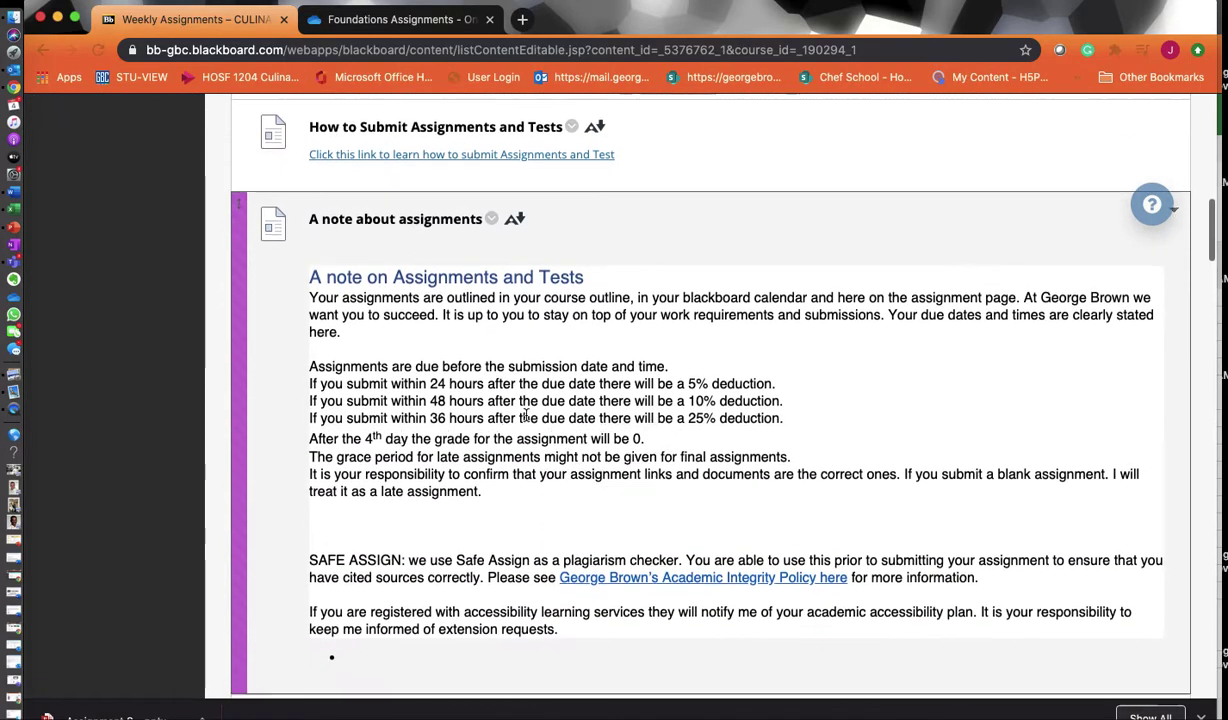
scroll(526, 418, down, 5)
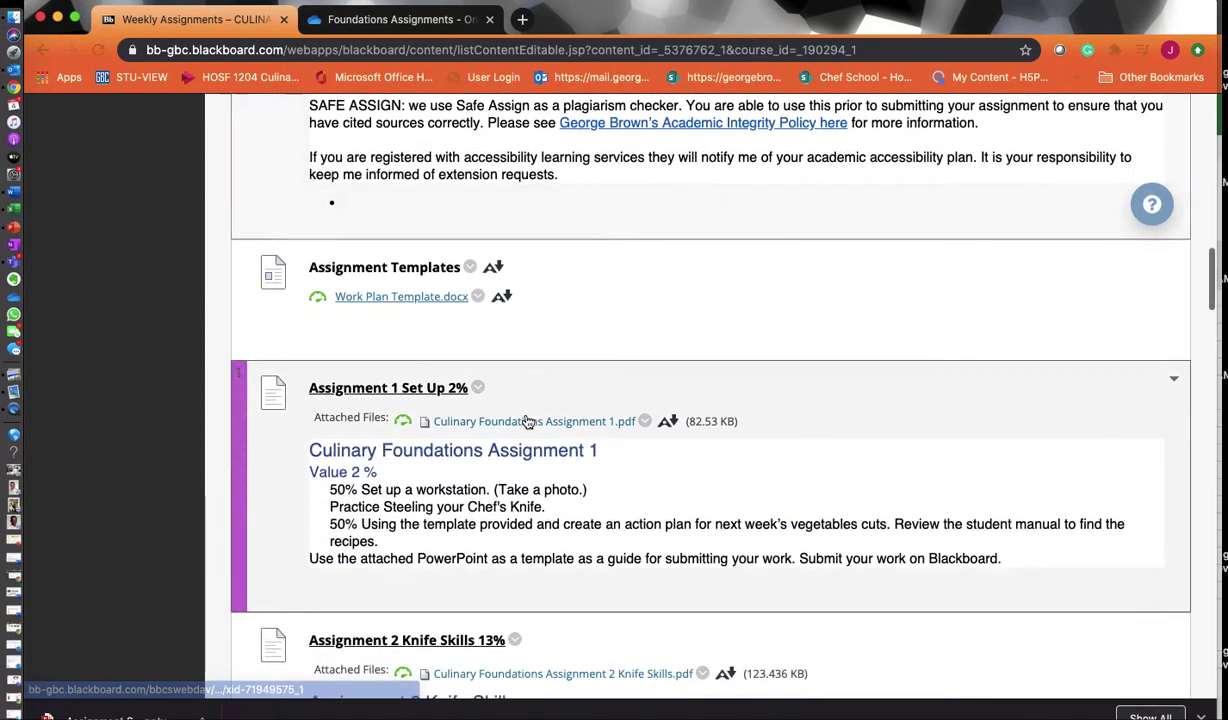
scroll(528, 421, down, 1)
click(409, 365)
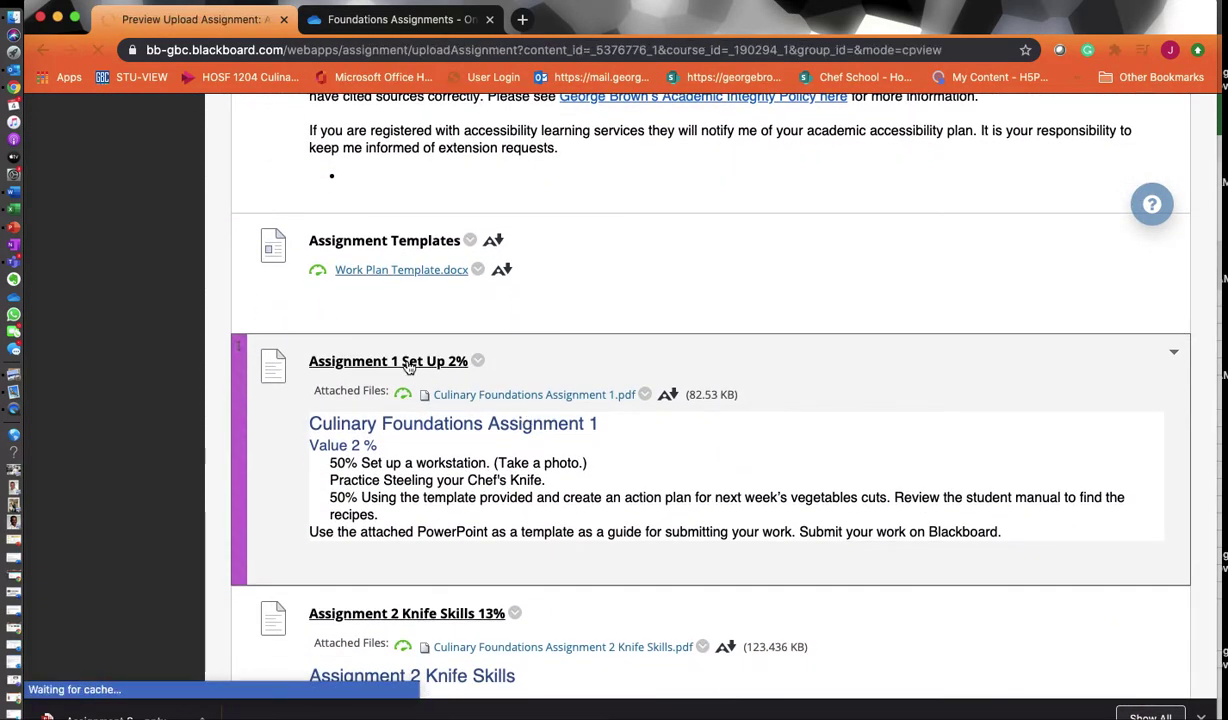
- Start a written text submission for the assignment and paste the copied OneDrive sharing link into it
scroll(409, 368, down, 2)
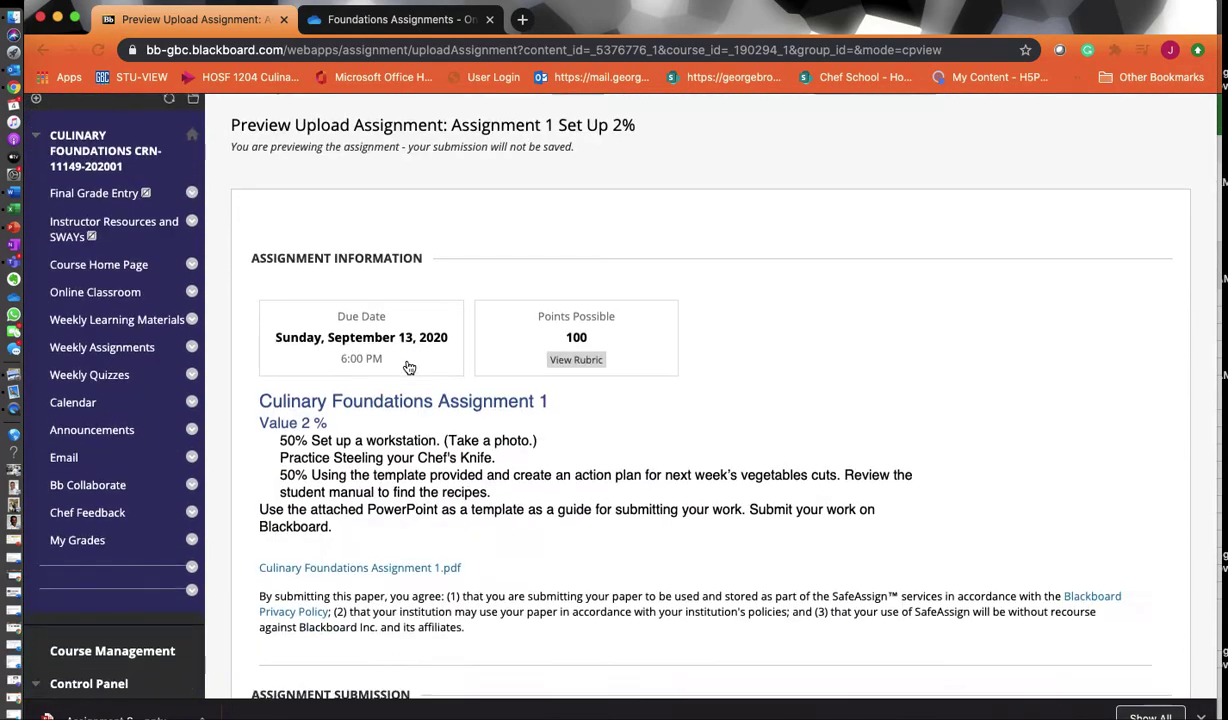
scroll(409, 368, down, 4)
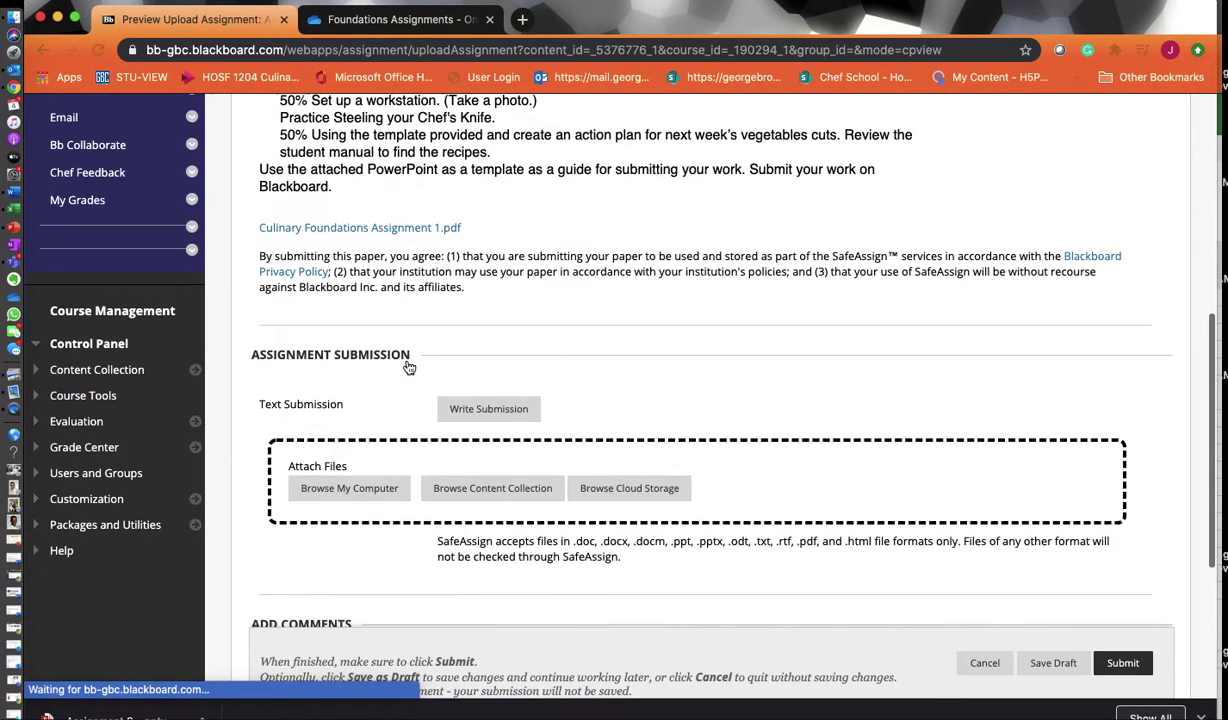
scroll(409, 368, down, 2)
scroll(470, 375, up, 2)
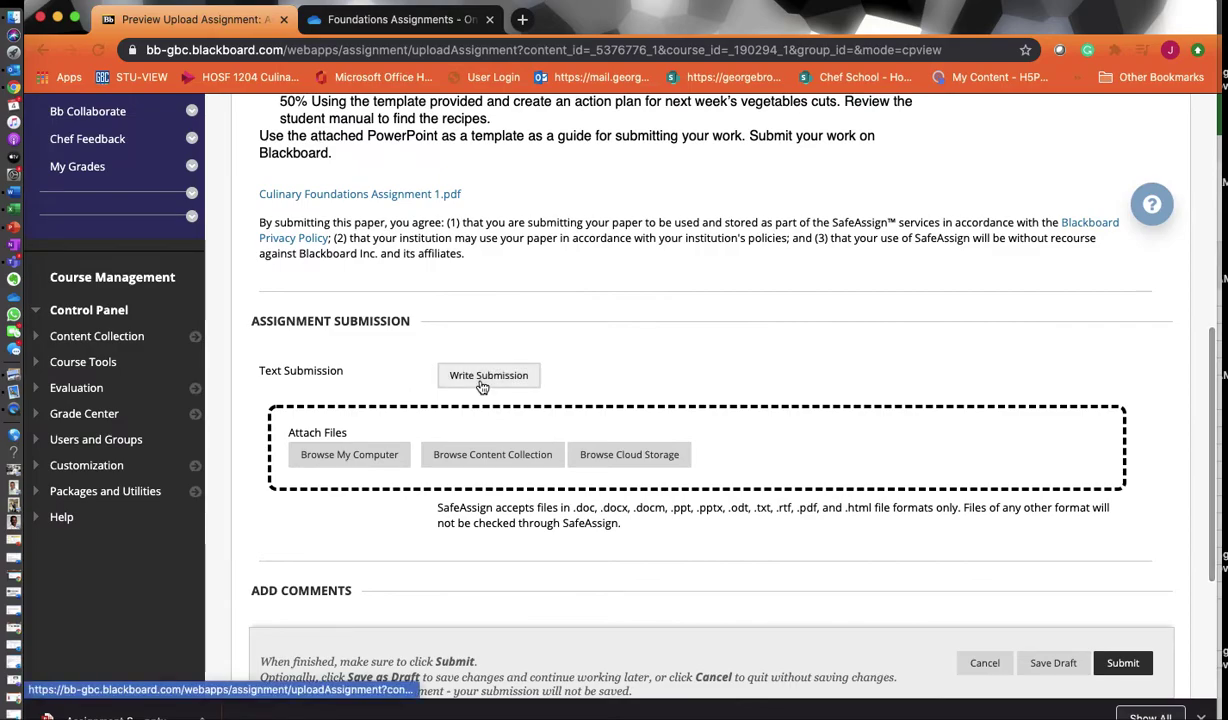
click(482, 379)
scroll(482, 387, down, 1)
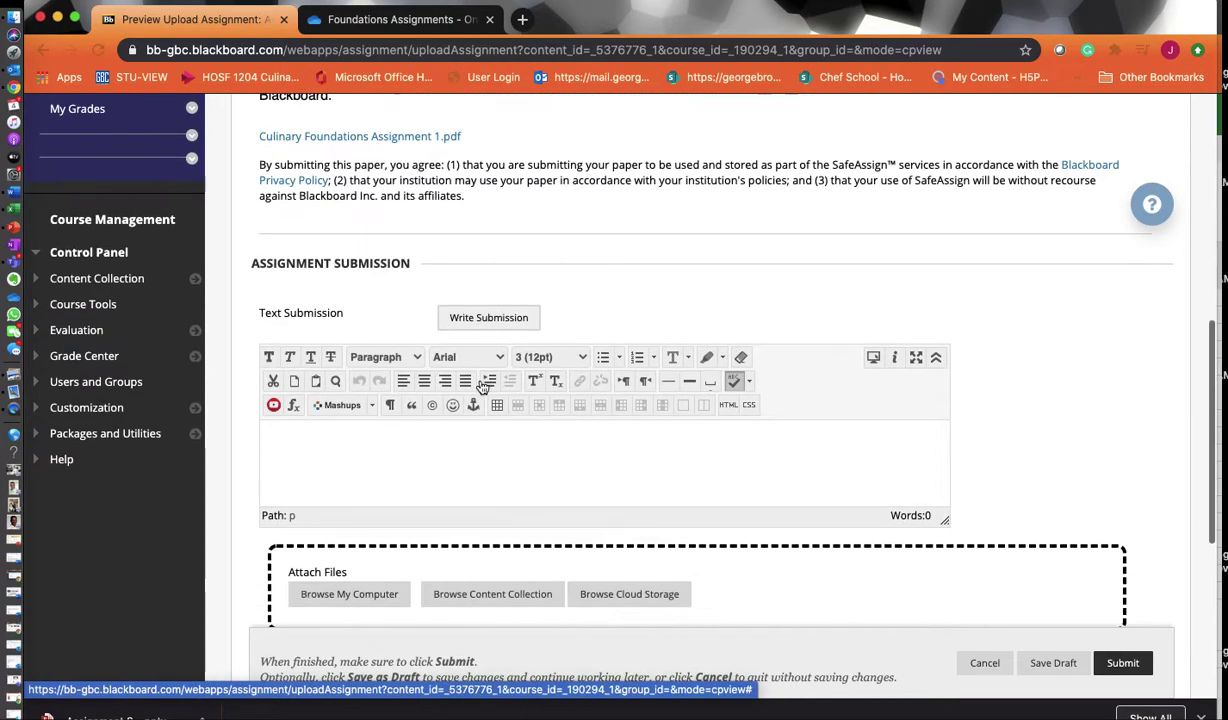
click(364, 442)
key(super+v)
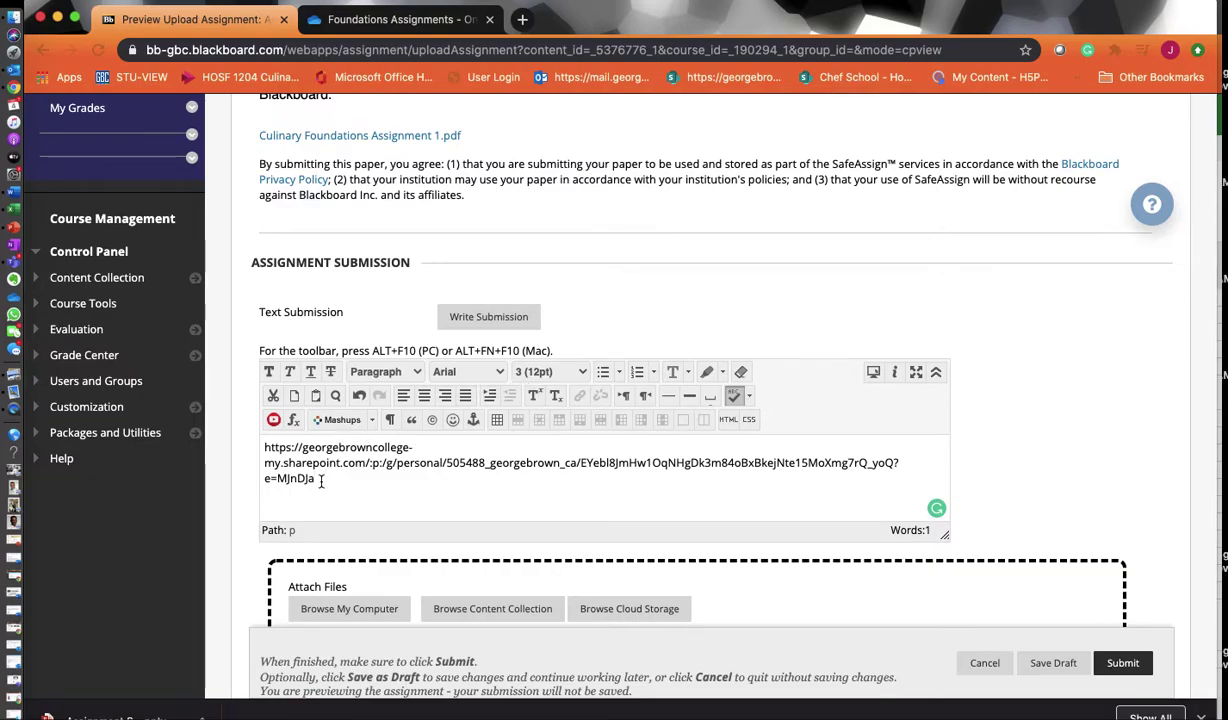
- Turn the pasted URL into a hyperlink to the same address, accepting that it opens in a new window
drag(316, 478, 251, 441)
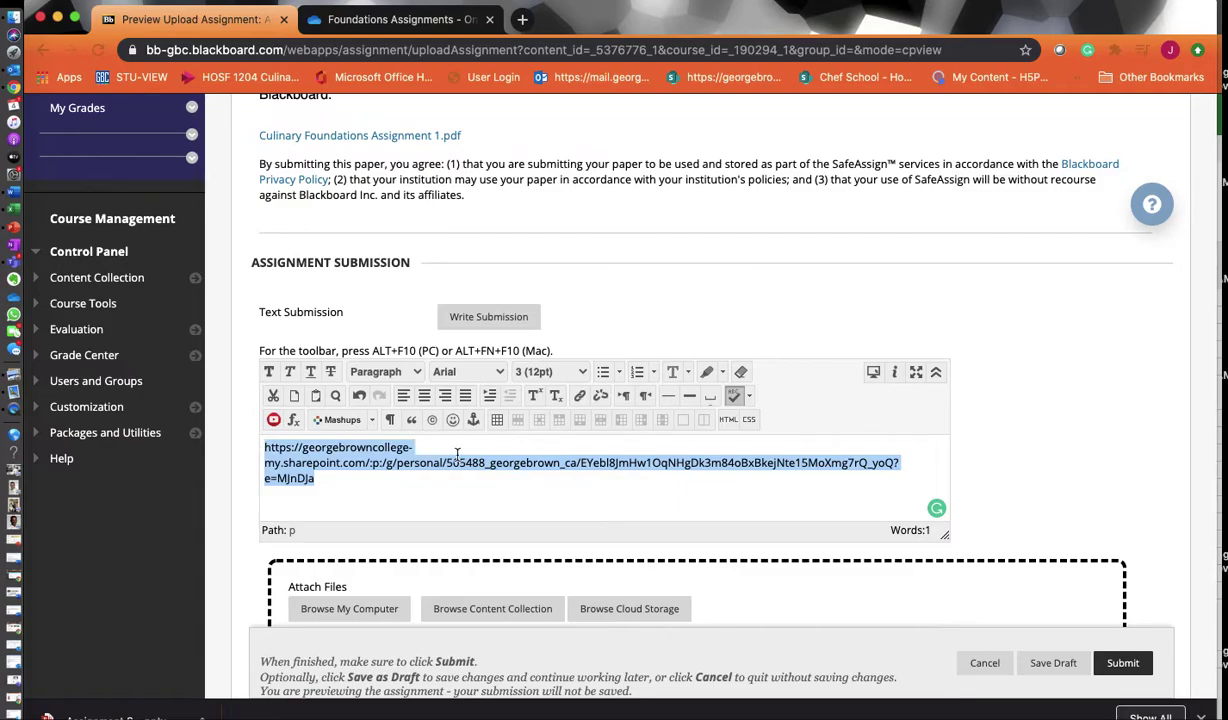
click(577, 400)
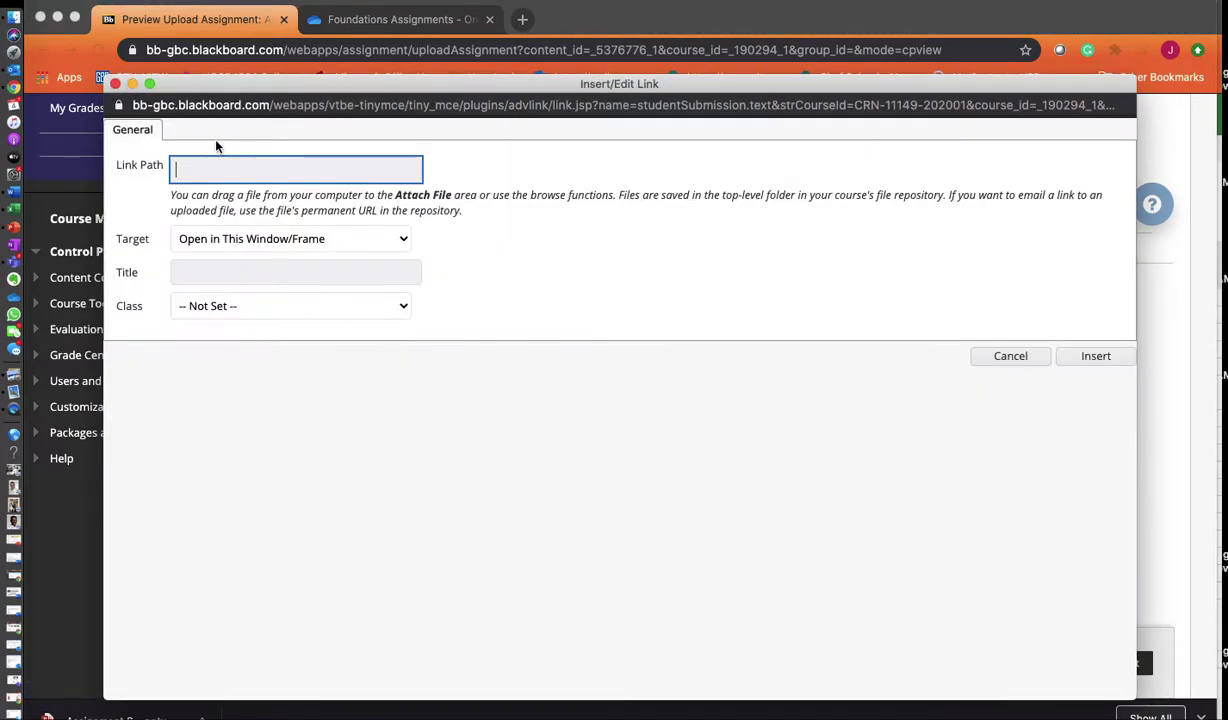
key(super+v)
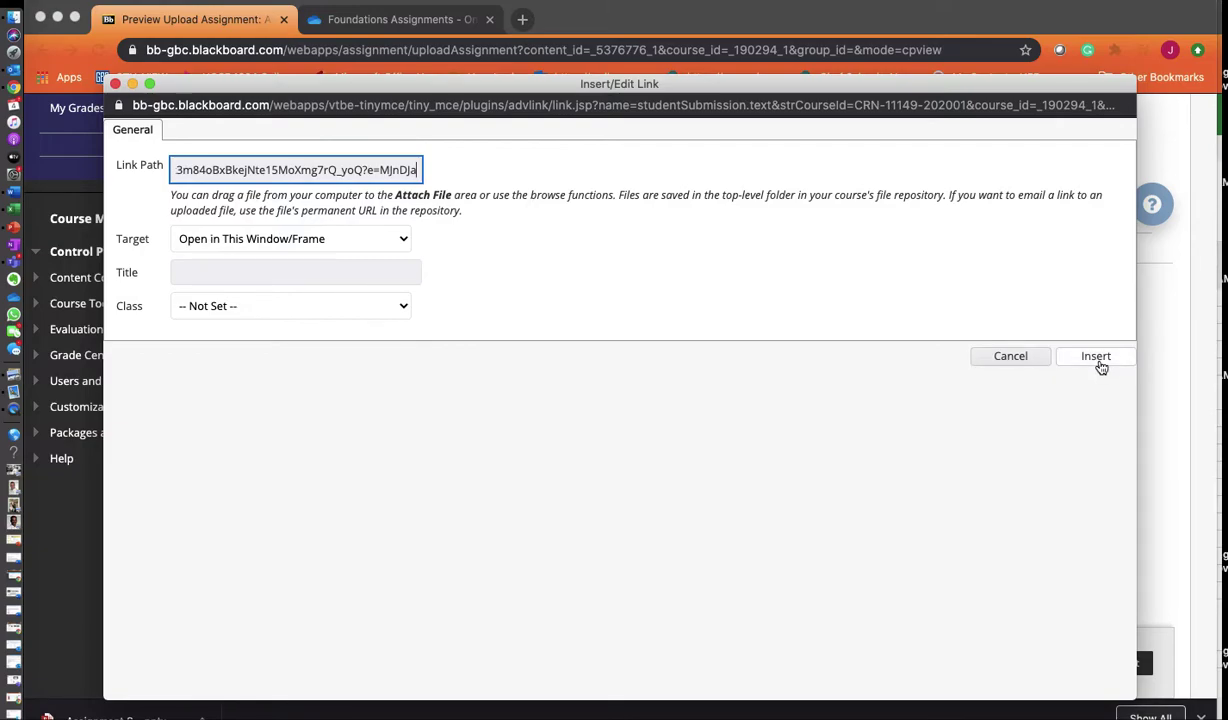
click(1089, 360)
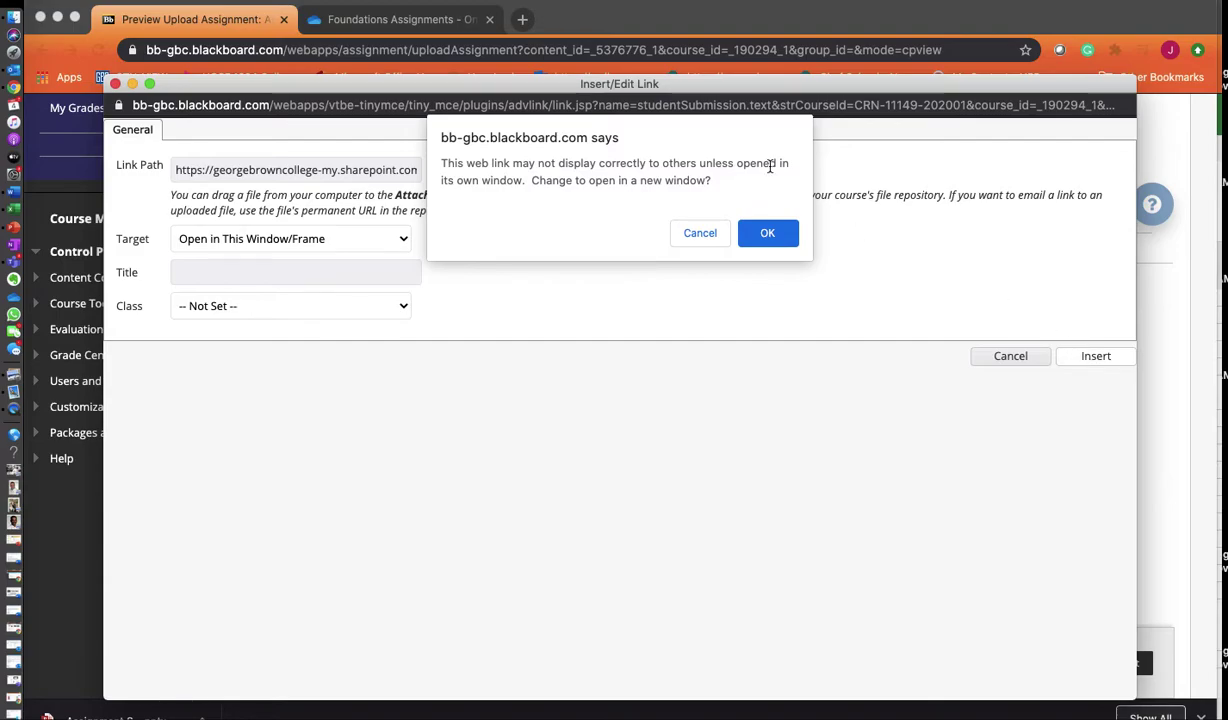
click(763, 233)
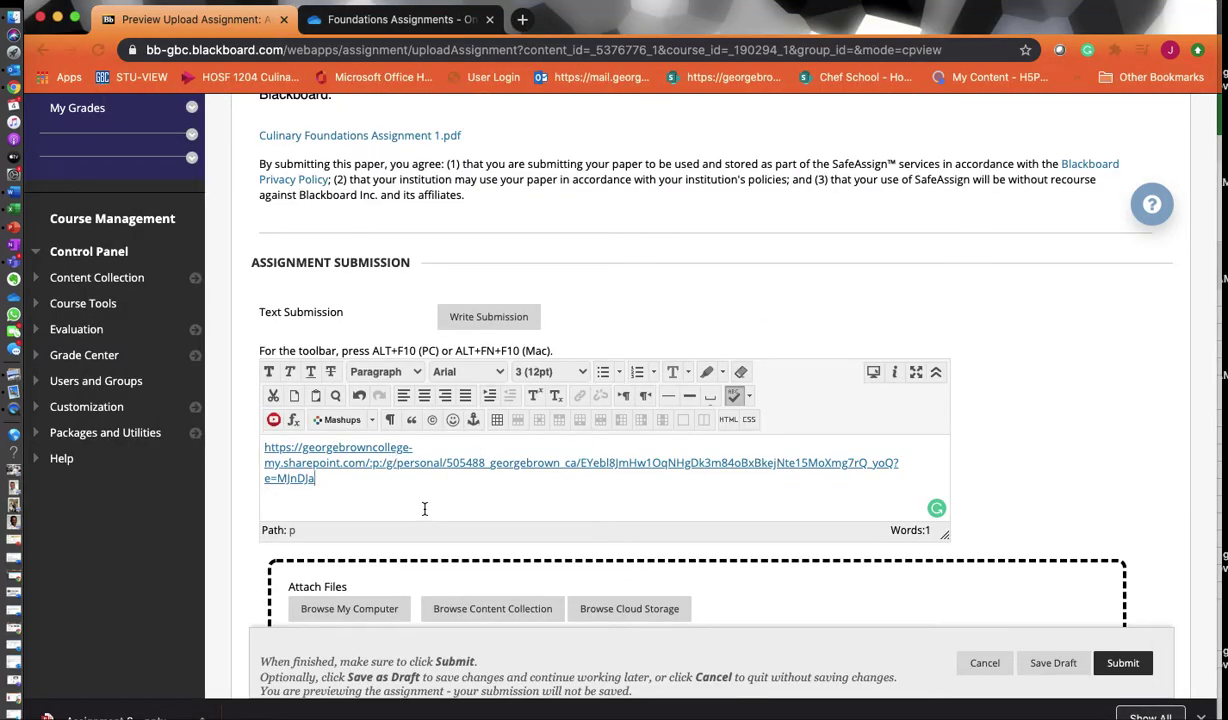
- Add the line "Thanks Professors I really enjoy your class." above the link and submit the assignment
scroll(1030, 420, down, 1)
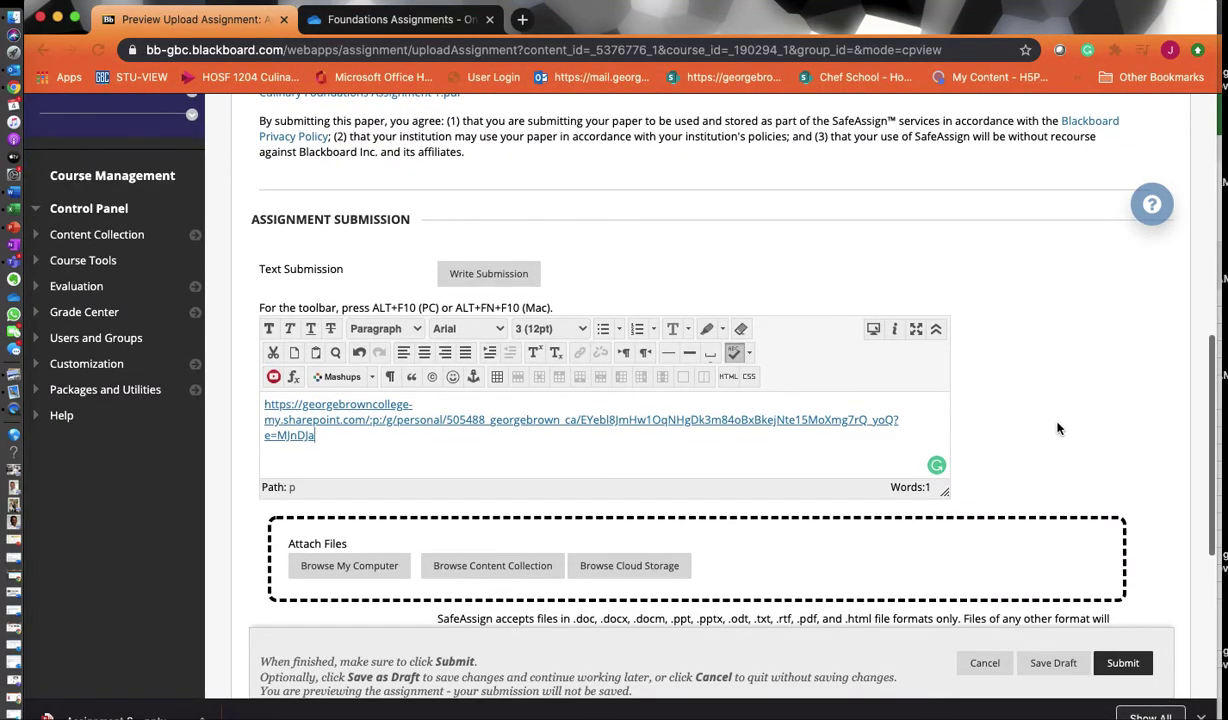
scroll(1020, 427, down, 2)
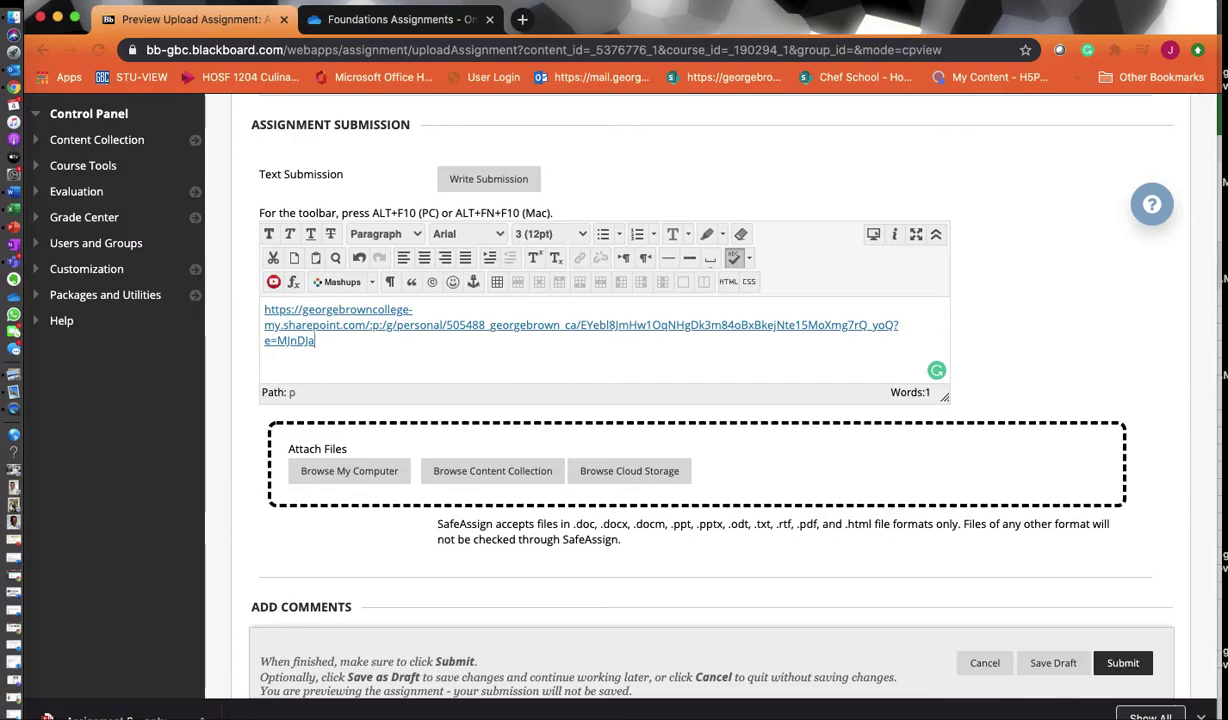
click(302, 327)
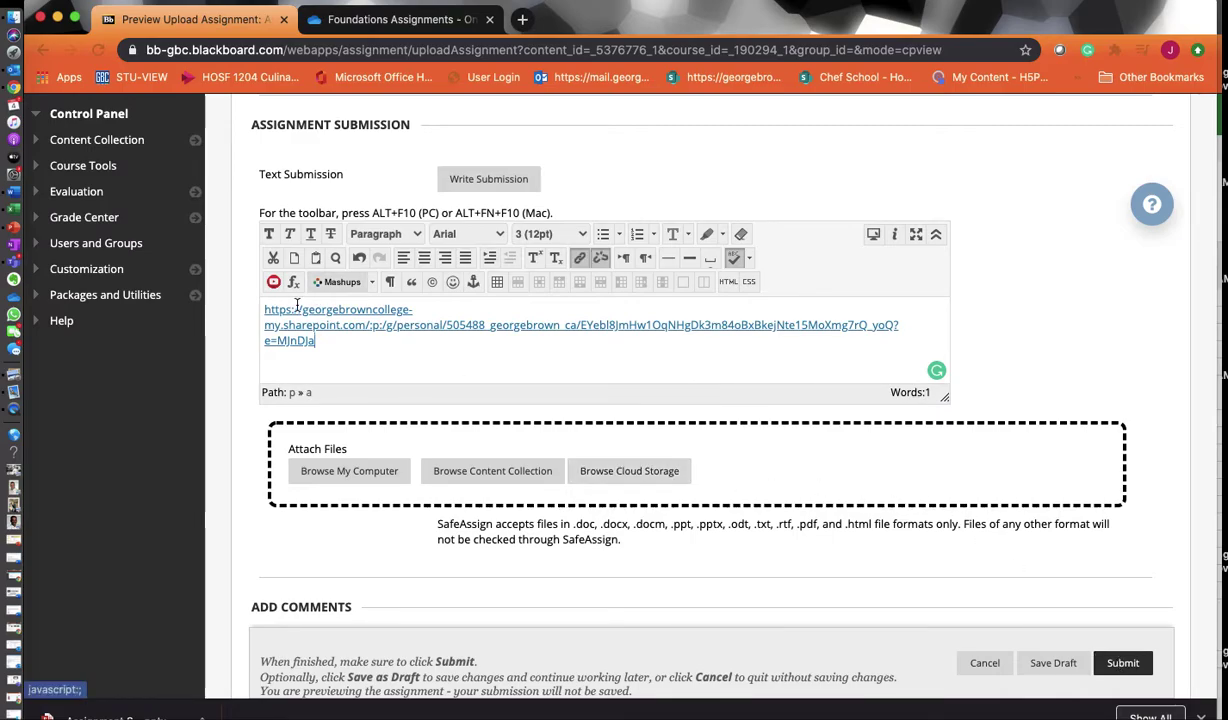
click(259, 314)
key(Return)
key(Up)
text(Thanks Professors I reall)
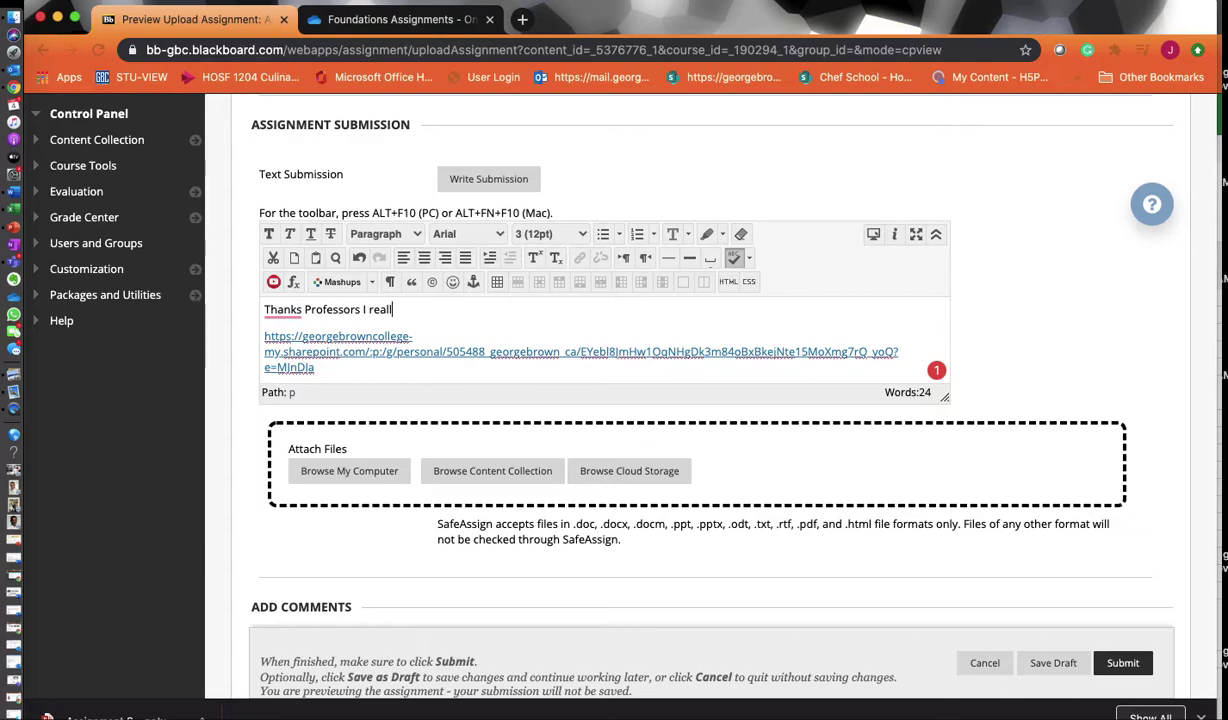
text(y enjoy your class.)
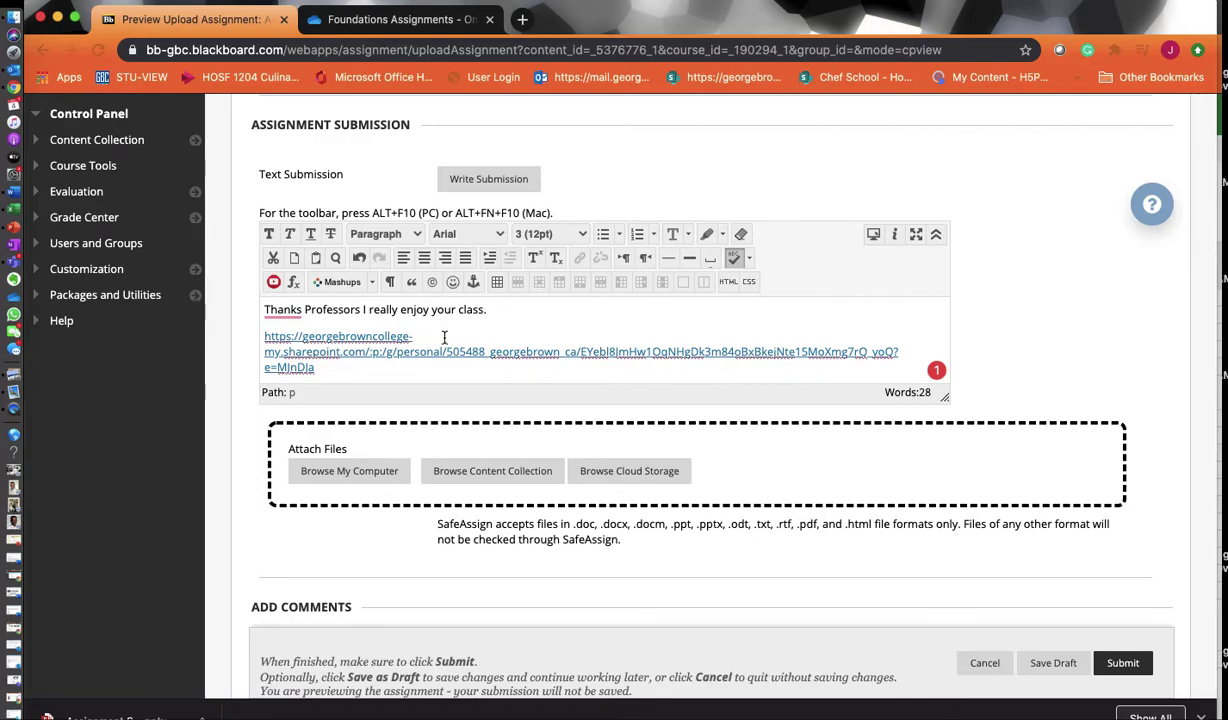
click(1120, 664)
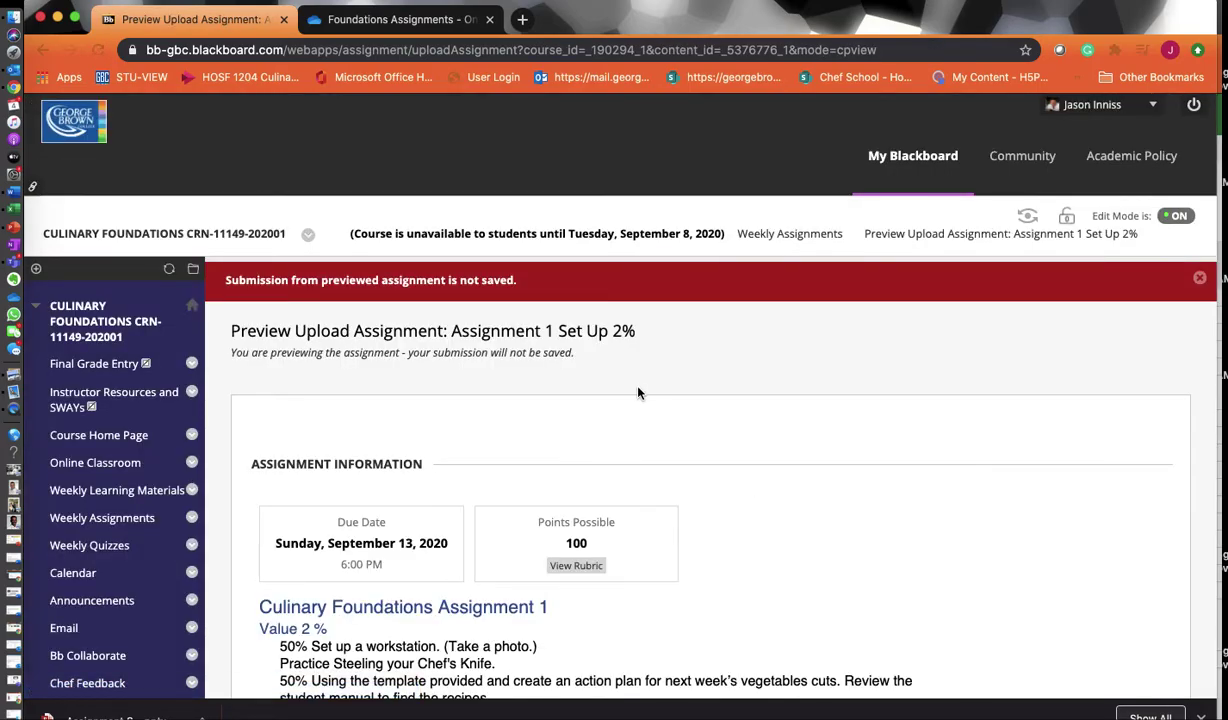
- Cancel out of the assignment preview and review the Submitting Assignments instructions on the Weekly Assignments page
scroll(638, 393, down, 5)
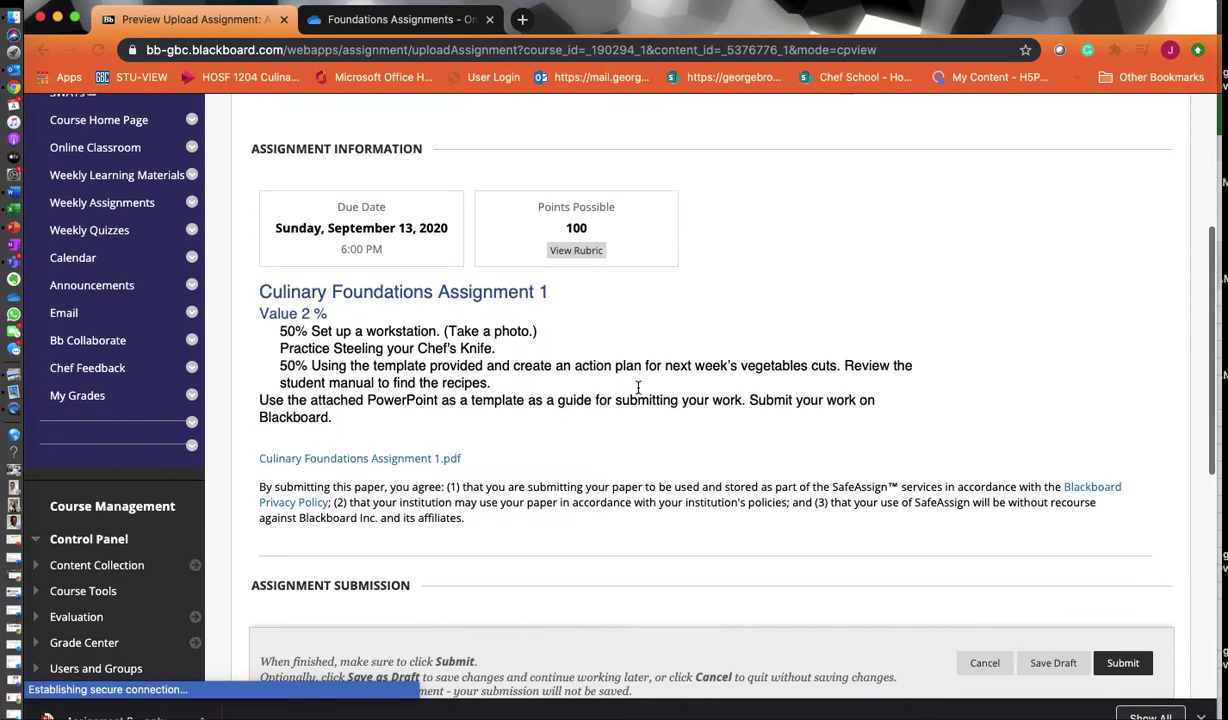
scroll(638, 390, up, 3)
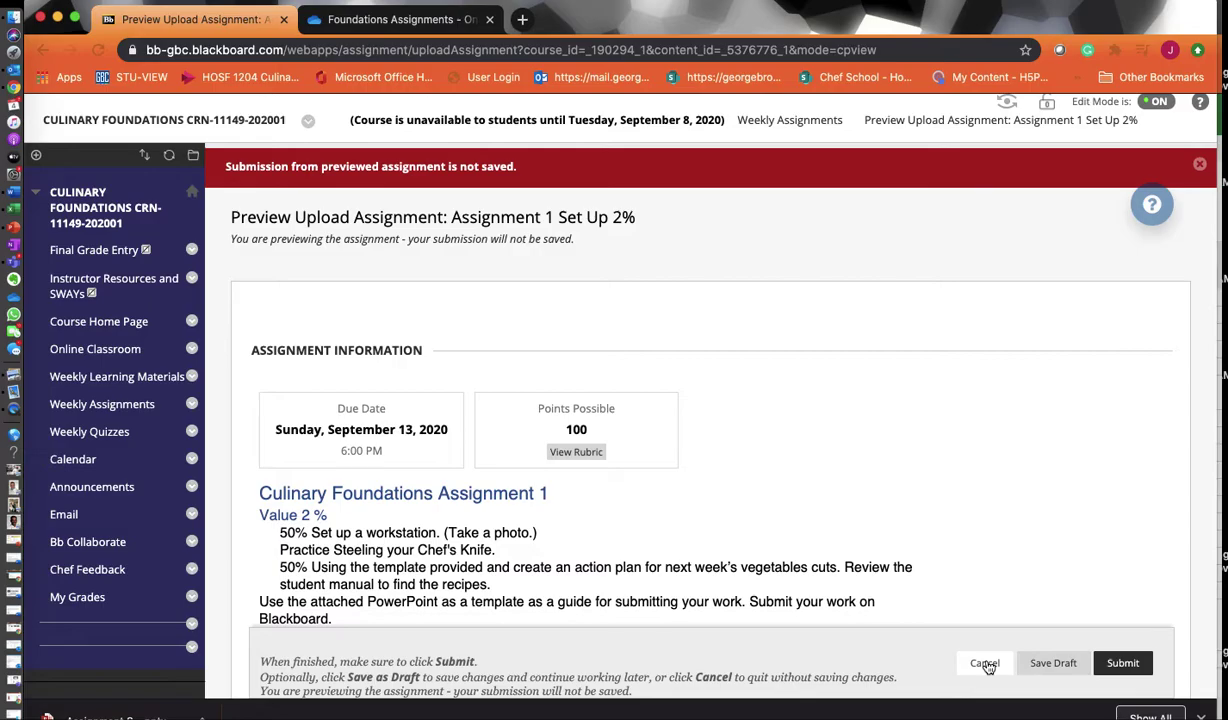
click(986, 664)
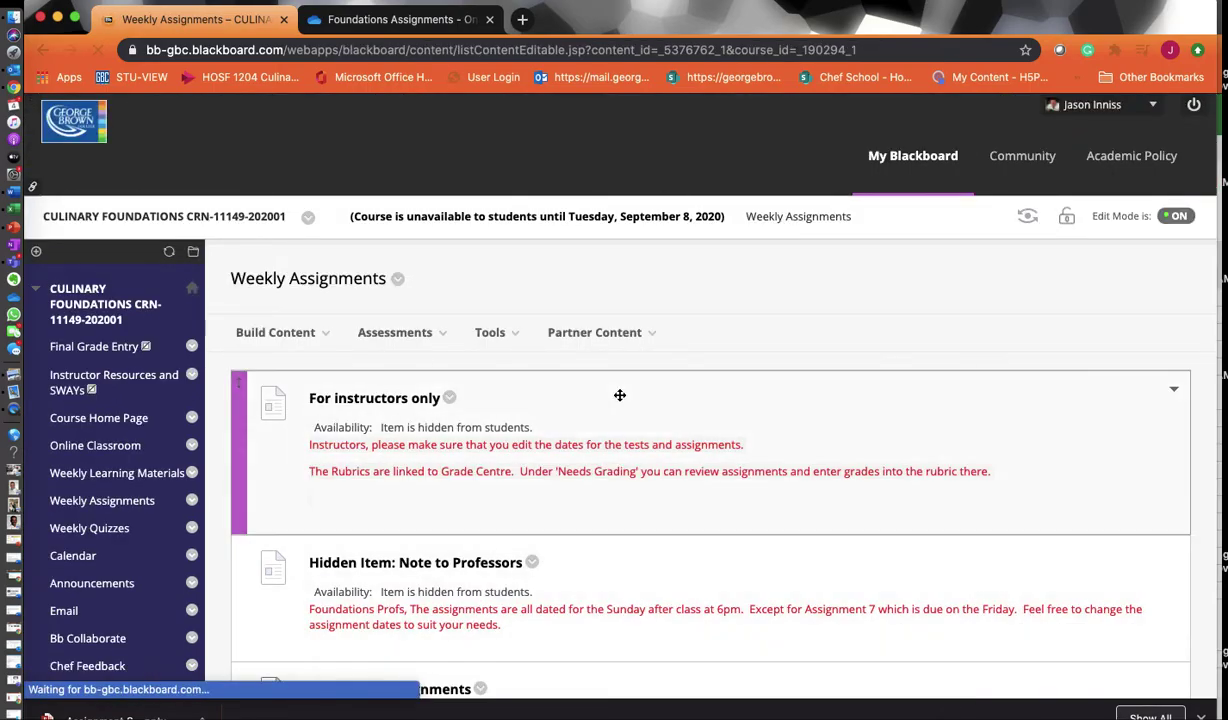
scroll(620, 395, down, 10)
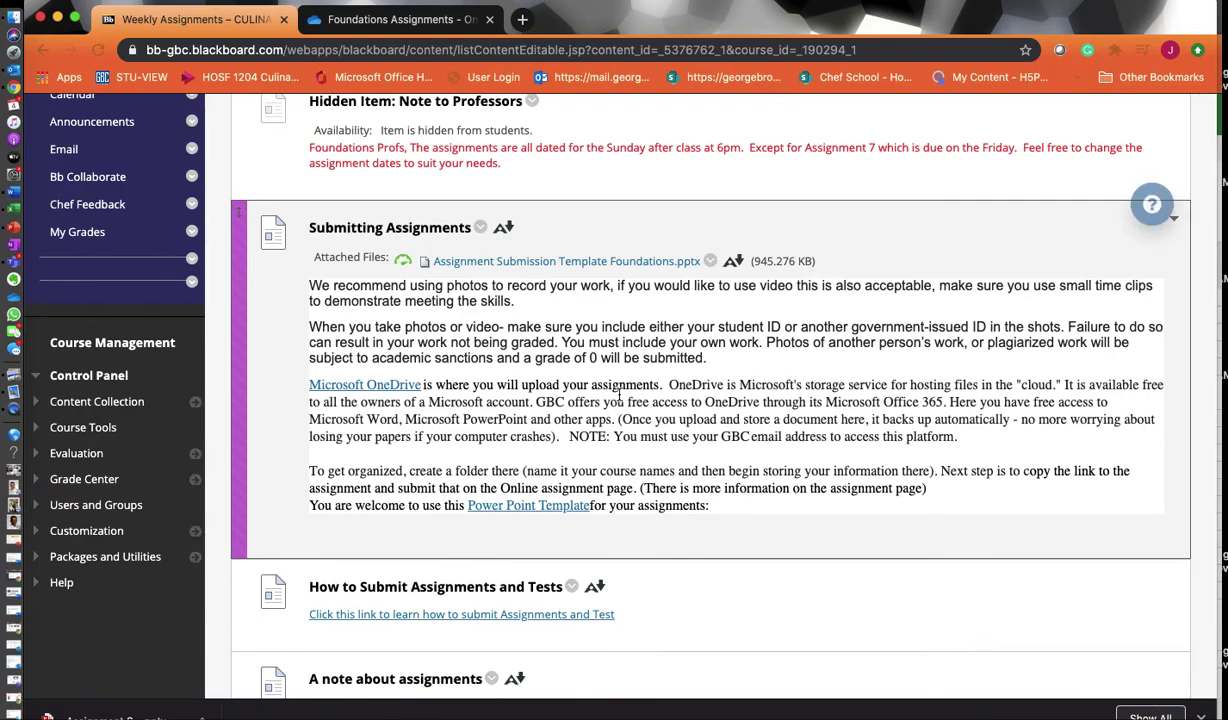
- Switch back to OneDrive and look over the available Office 365 apps, then close the app list
click(381, 25)
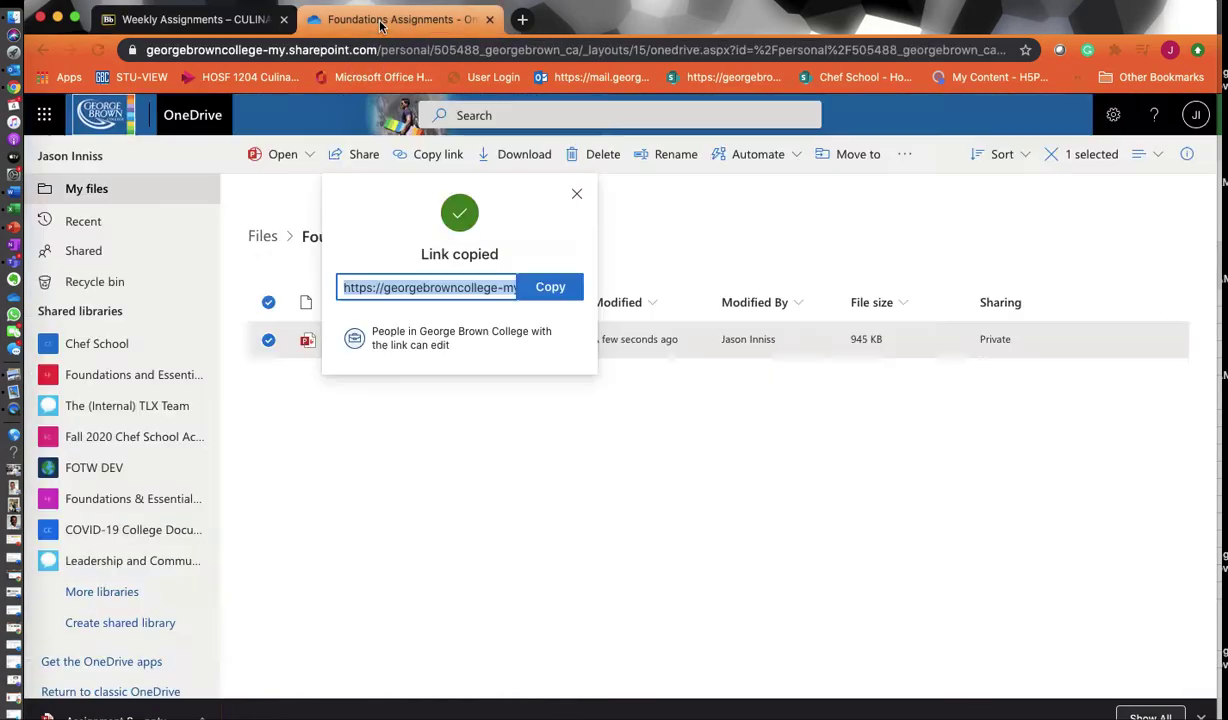
click(46, 118)
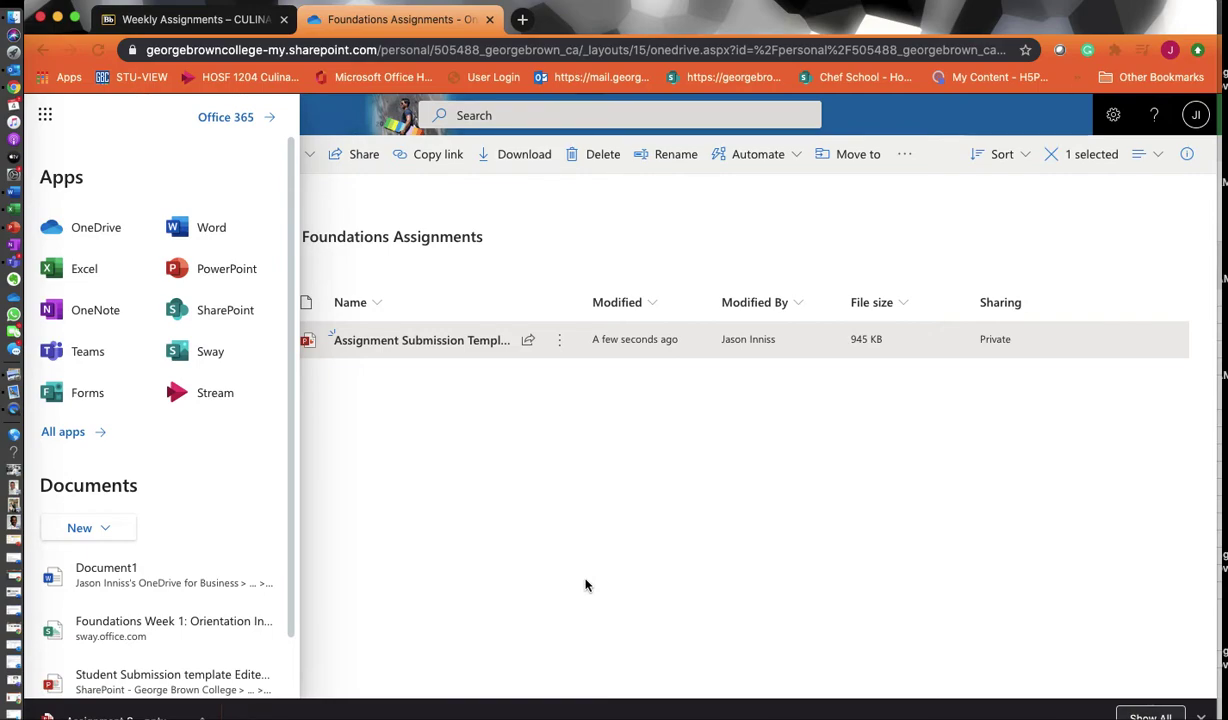
mouse_move(444, 339)
click(585, 497)
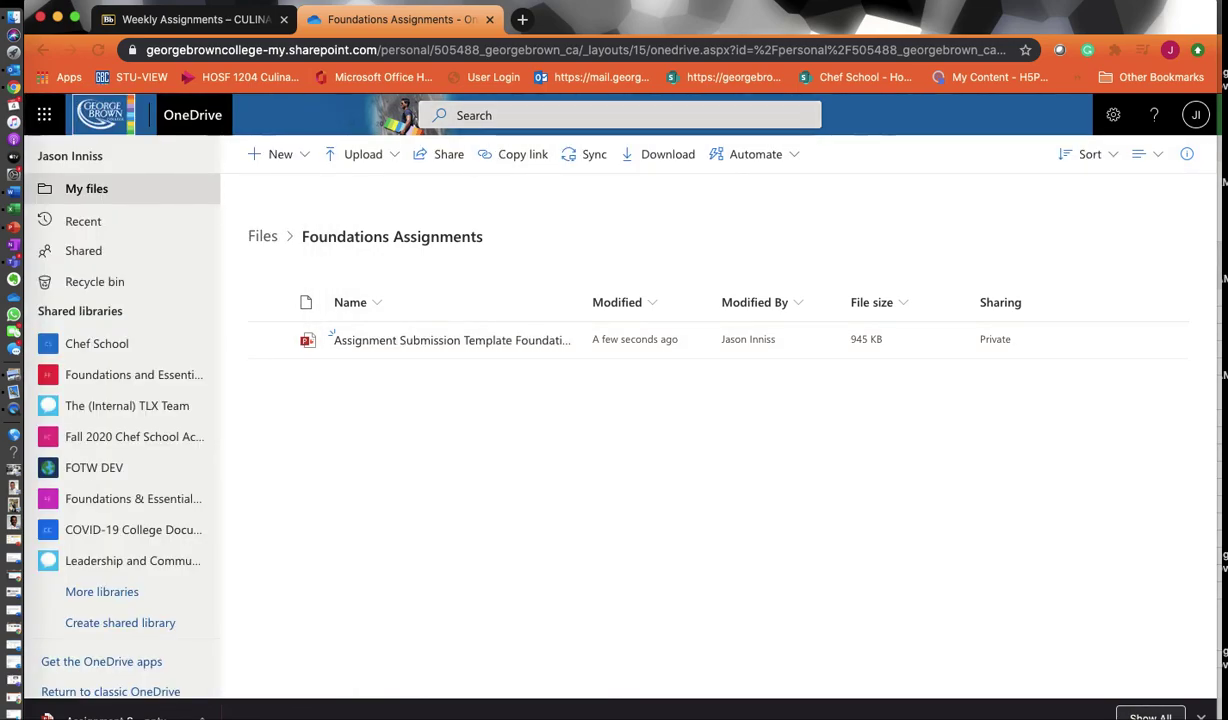